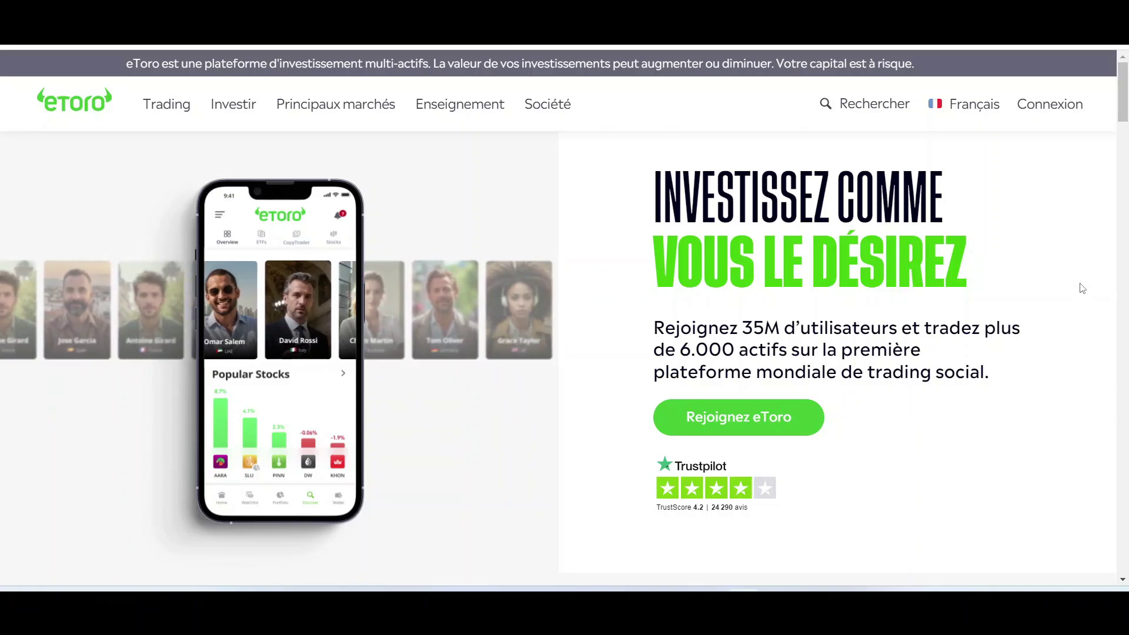
Step: Start the eToro sign-up, create the account from the completed registration form and postpone the e-mail verification
{"action": "left_click", "coordinate": [729, 423]}
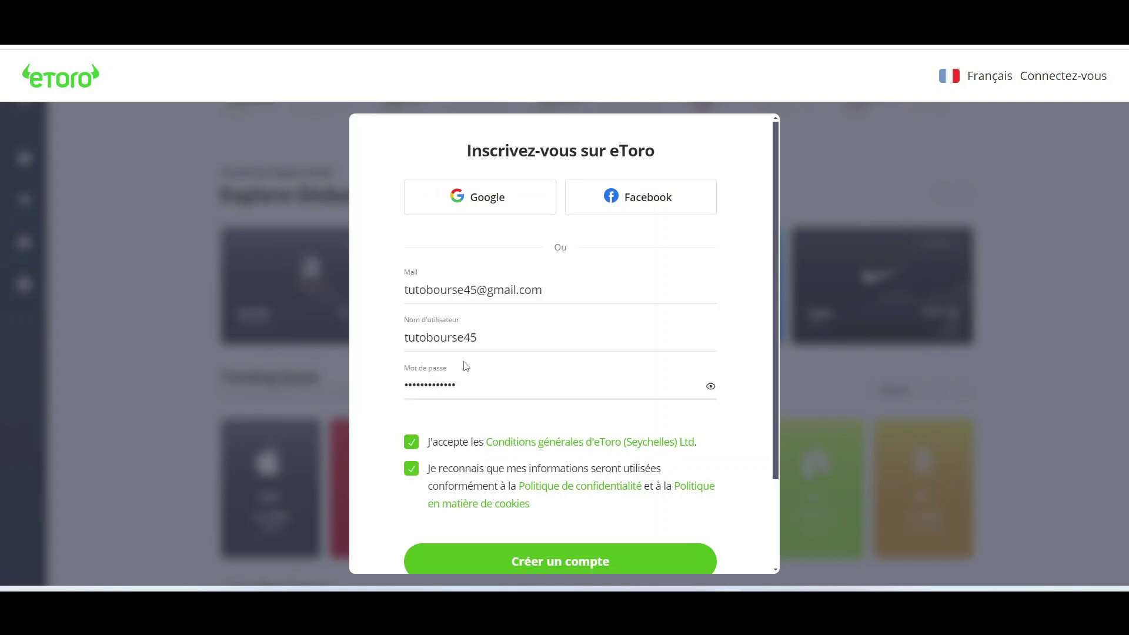
{"action": "scroll", "coordinate": [462, 365], "scroll_direction": "down", "scroll_amount": 2}
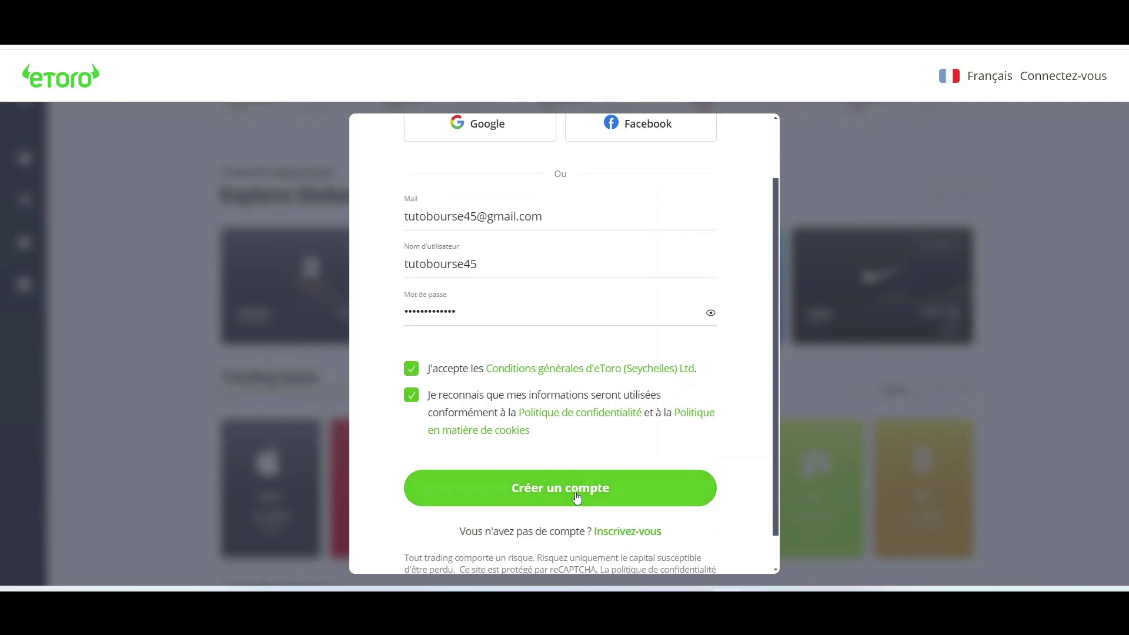
{"action": "left_click", "coordinate": [576, 496]}
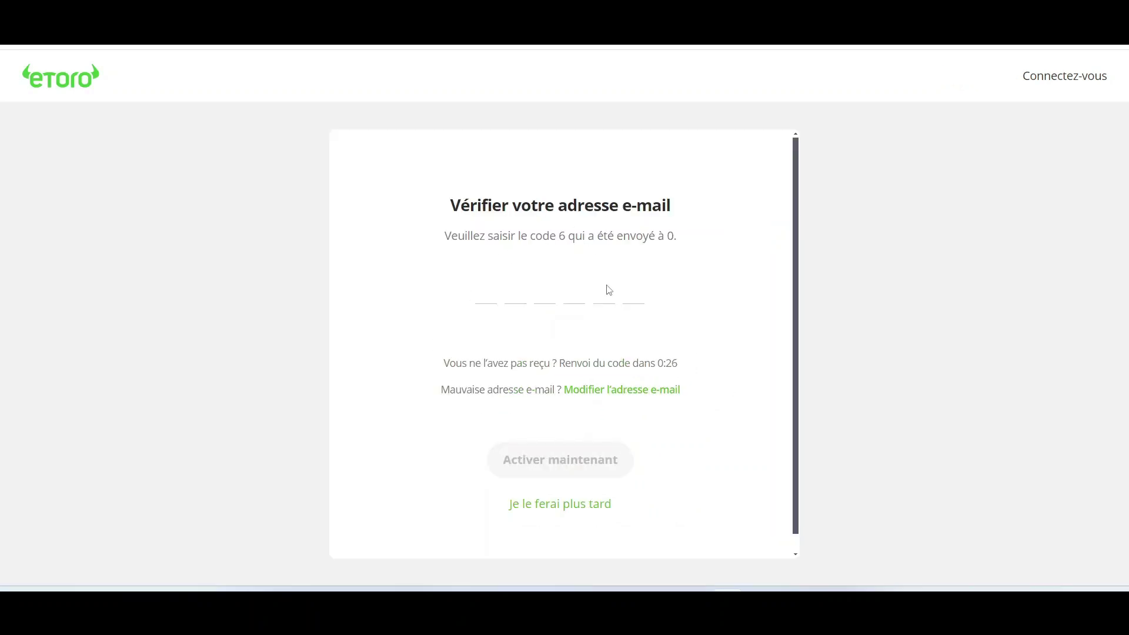
{"action": "left_click", "coordinate": [540, 509]}
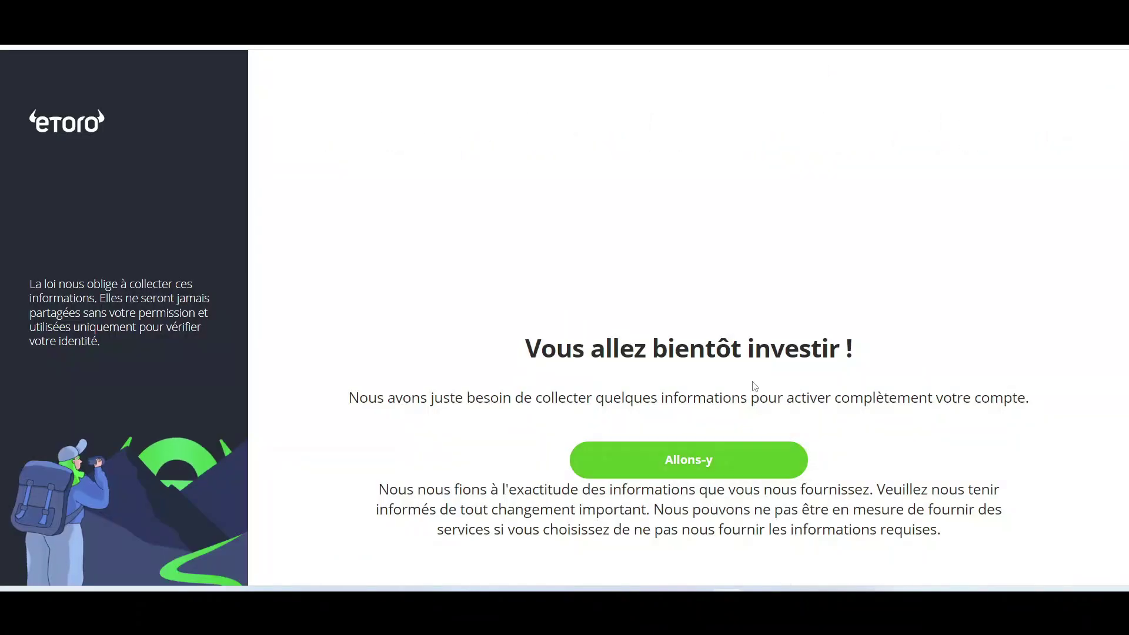
Step: Open the profile questionnaire, look over its personal details page and quit the session without filling it in
{"action": "left_click", "coordinate": [748, 454]}
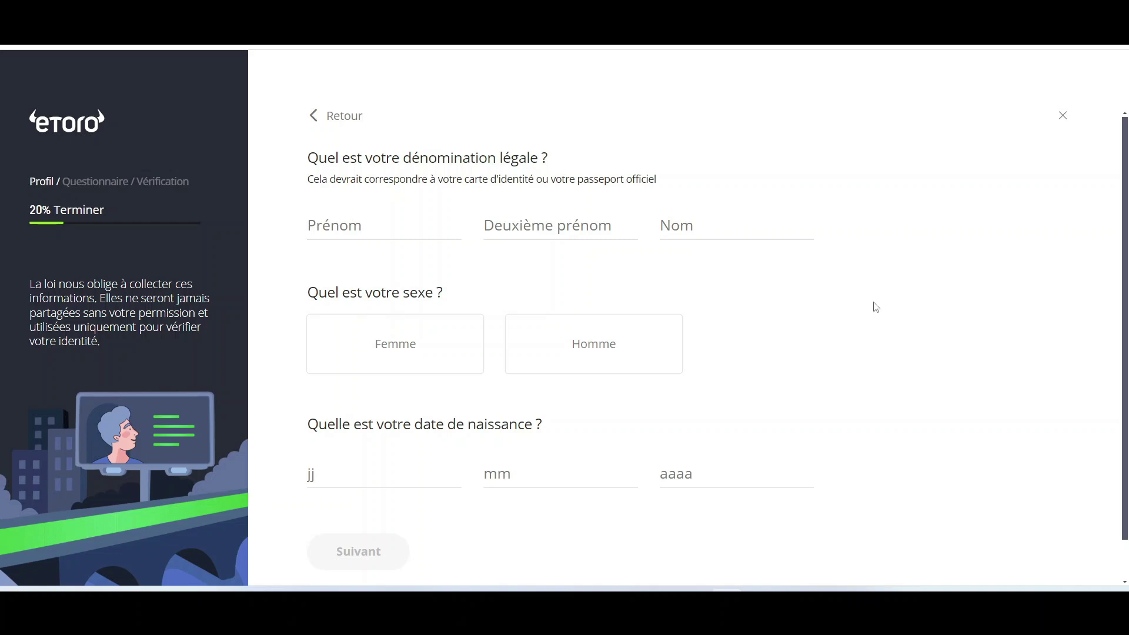
{"action": "scroll", "coordinate": [541, 529], "scroll_direction": "down", "scroll_amount": 1}
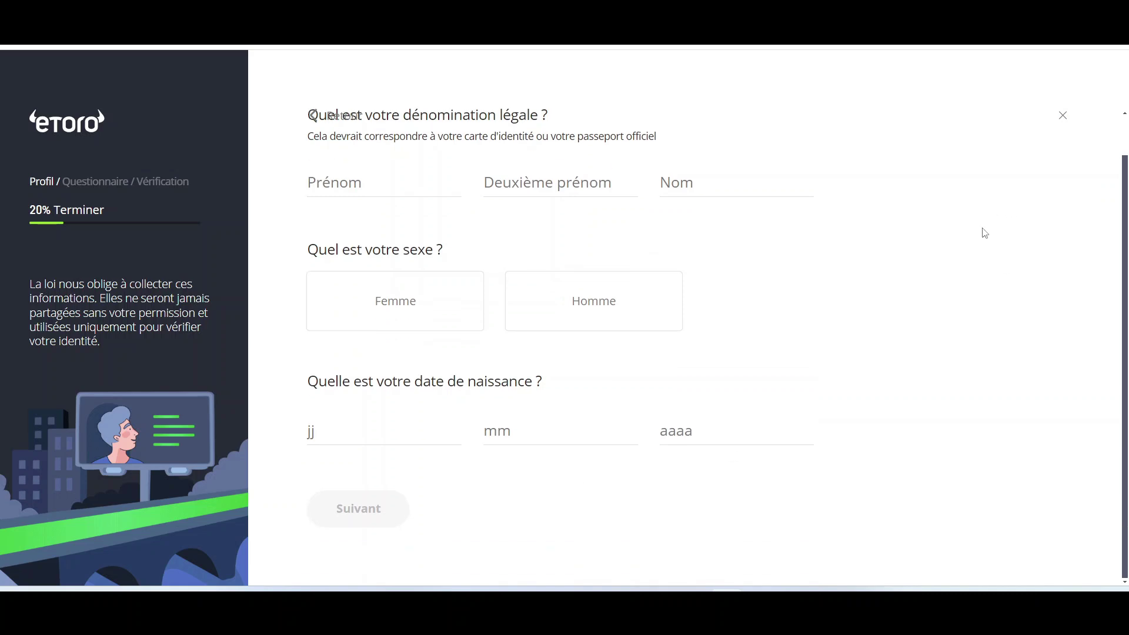
{"action": "scroll", "coordinate": [1015, 218], "scroll_direction": "up", "scroll_amount": 1}
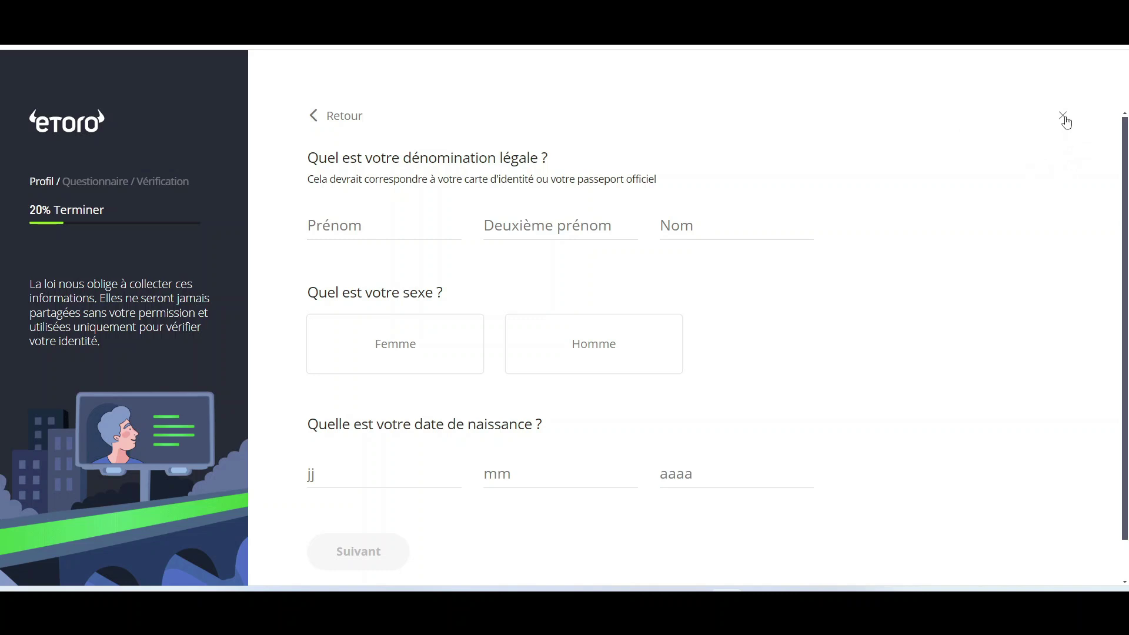
{"action": "left_click", "coordinate": [1063, 115]}
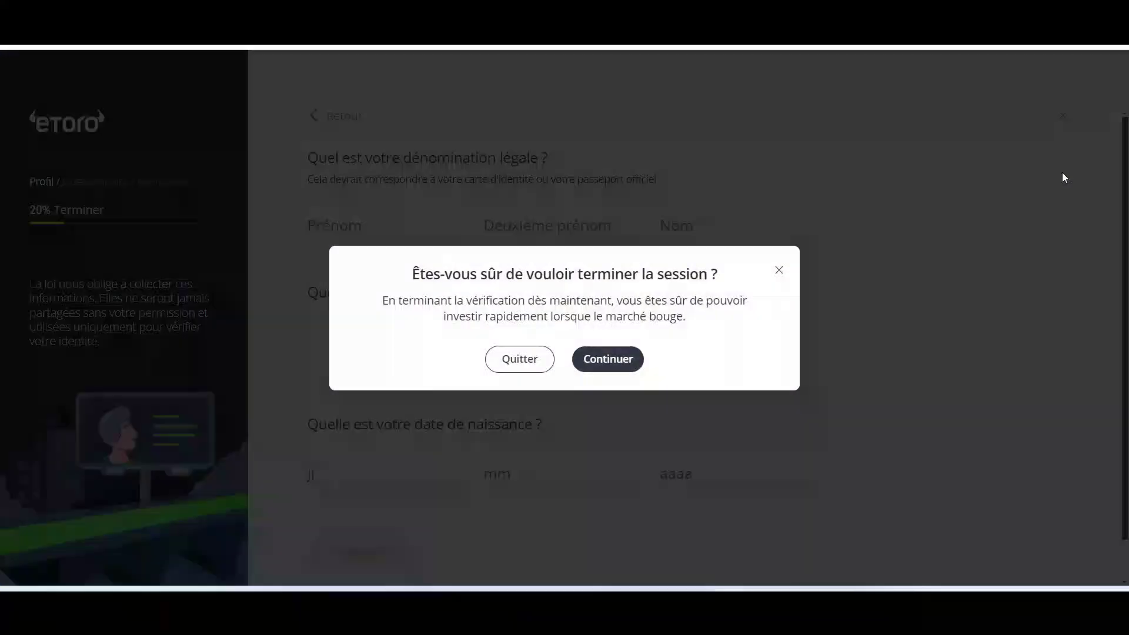
{"action": "left_click", "coordinate": [546, 370]}
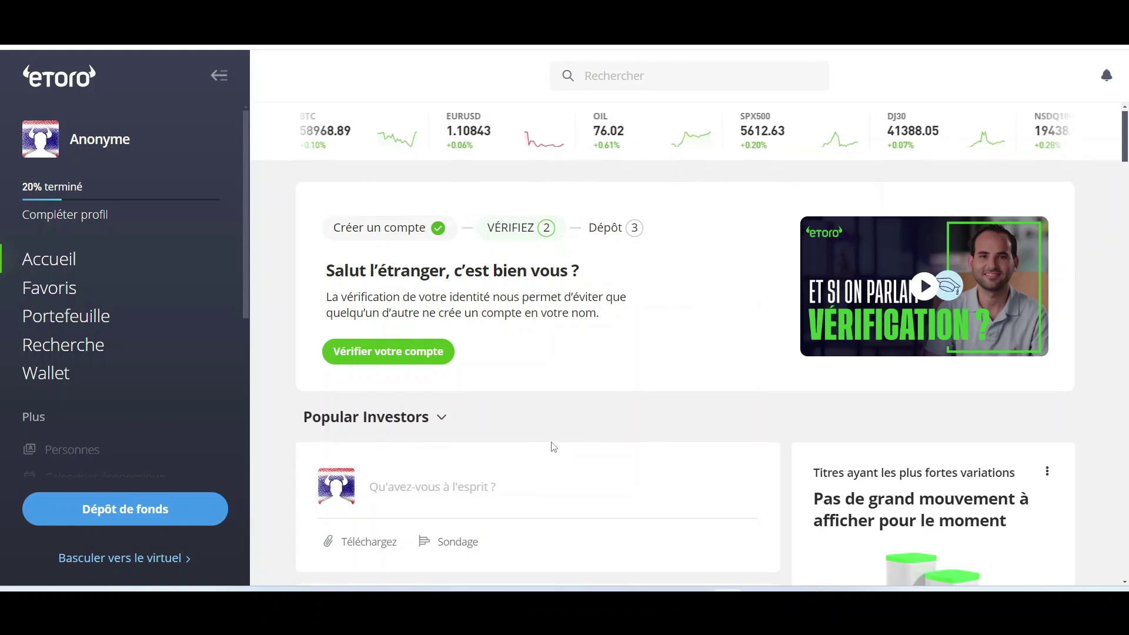
Step: Examine the home page's market ticker, account verification card and Popular Investors feed
{"action": "scroll", "coordinate": [553, 447], "scroll_direction": "down", "scroll_amount": 15}
{"action": "scroll", "coordinate": [560, 429], "scroll_direction": "down", "scroll_amount": 4}
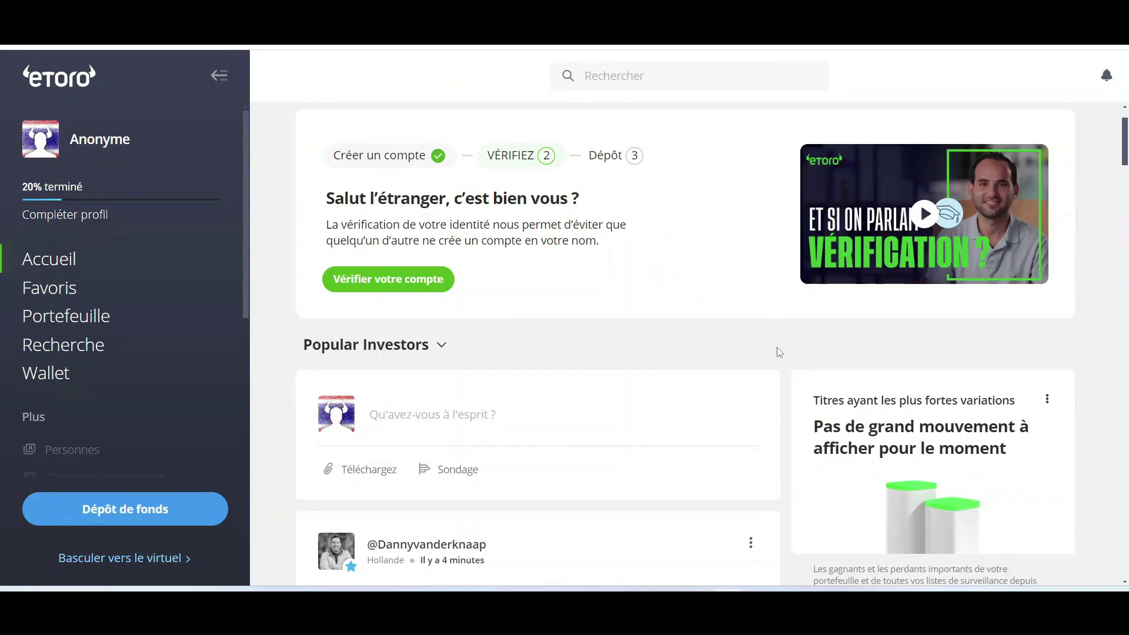
{"action": "scroll", "coordinate": [780, 352], "scroll_direction": "down", "scroll_amount": 1}
{"action": "scroll", "coordinate": [647, 323], "scroll_direction": "up", "scroll_amount": 2}
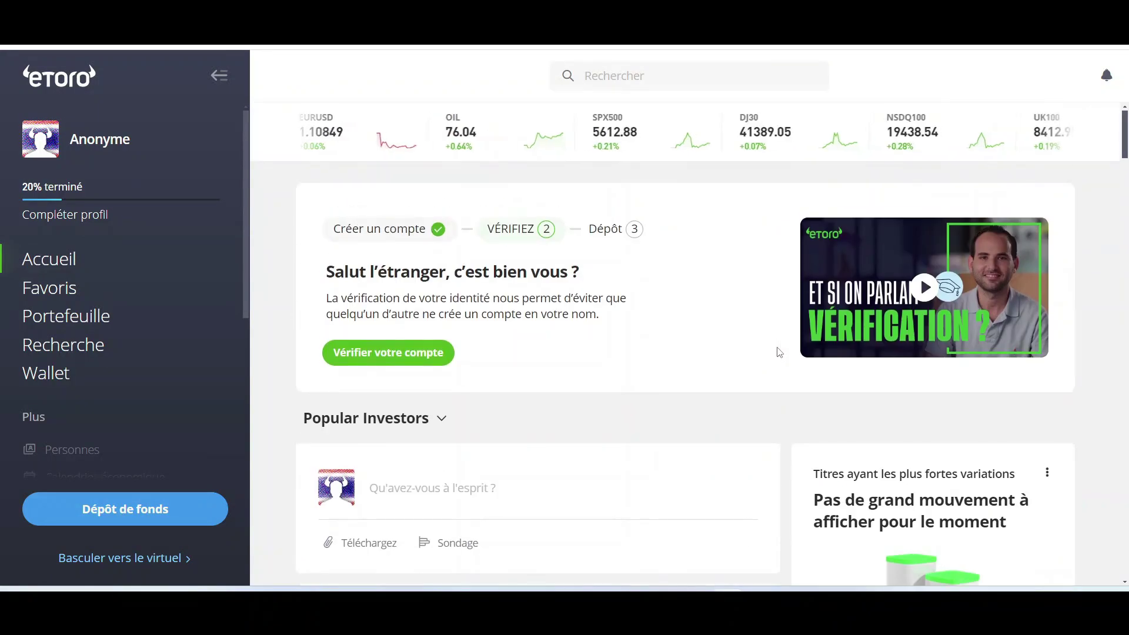
{"action": "scroll", "coordinate": [563, 301], "scroll_direction": "down", "scroll_amount": 2}
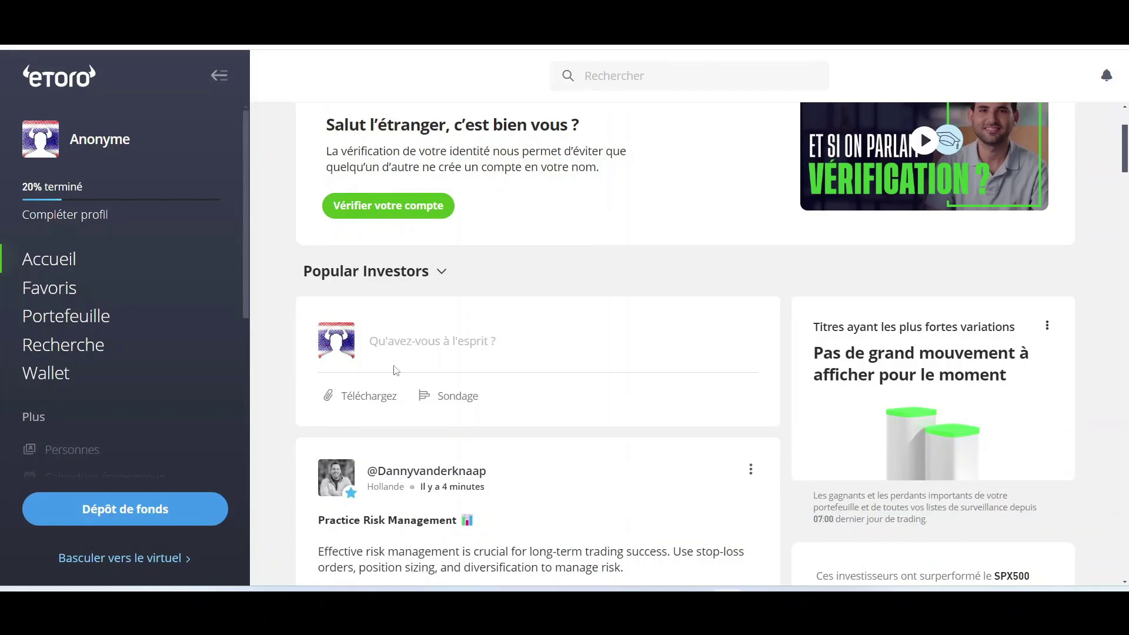
{"action": "scroll", "coordinate": [411, 382], "scroll_direction": "down", "scroll_amount": 4}
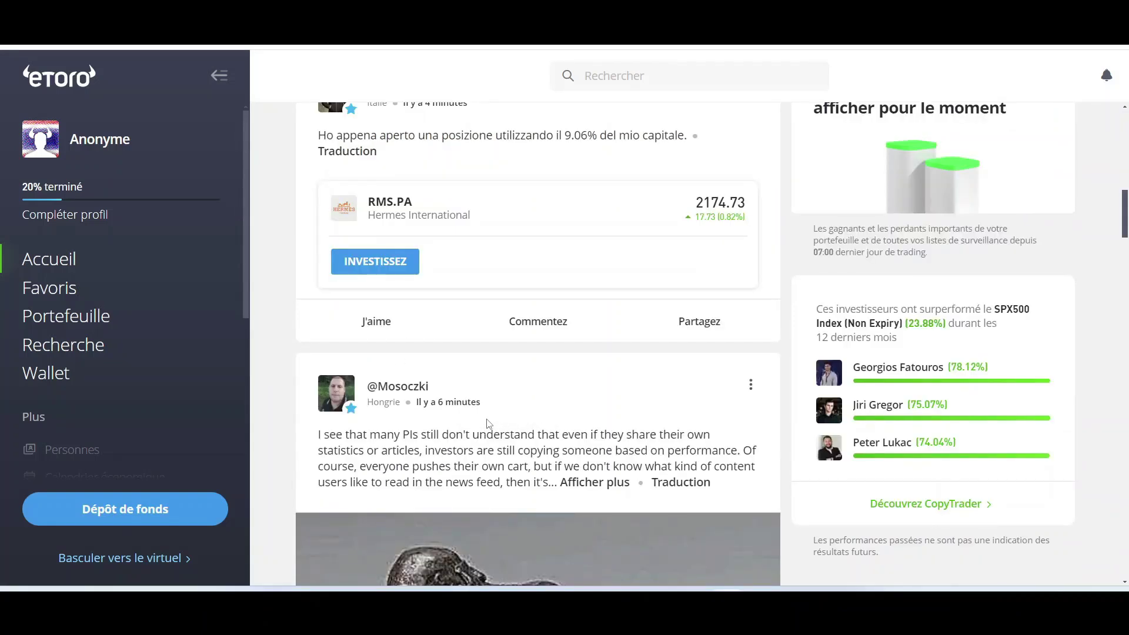
{"action": "scroll", "coordinate": [495, 414], "scroll_direction": "up", "scroll_amount": 6}
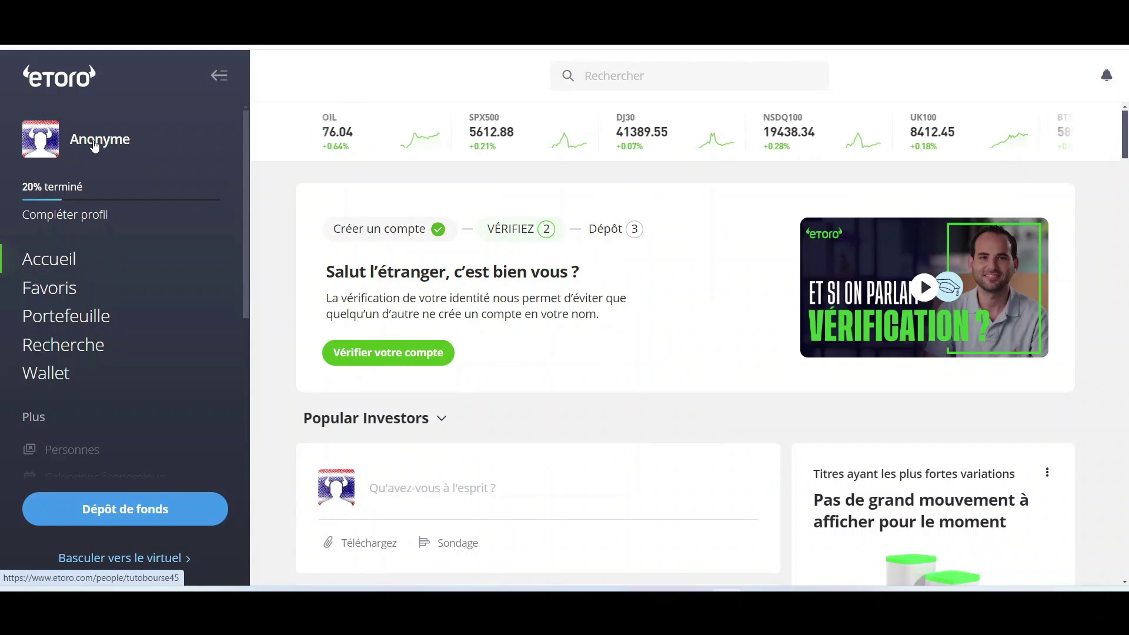
Step: Open the account's own profile, dismiss the biography suggestion and review its overview and statistics
{"action": "left_click", "coordinate": [103, 145]}
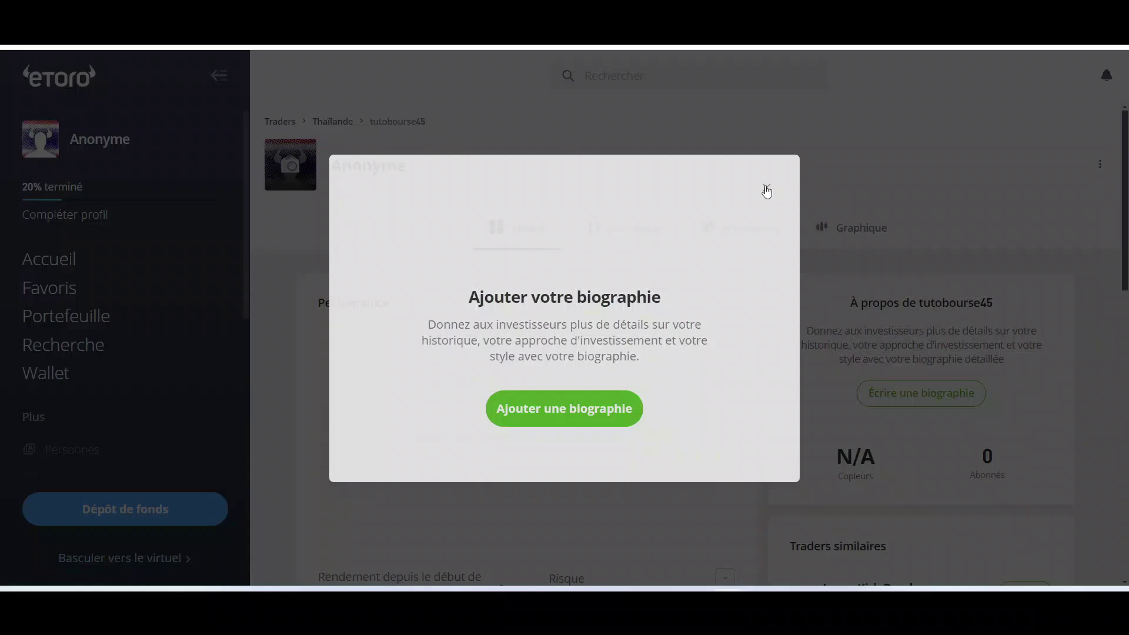
{"action": "left_click", "coordinate": [766, 189]}
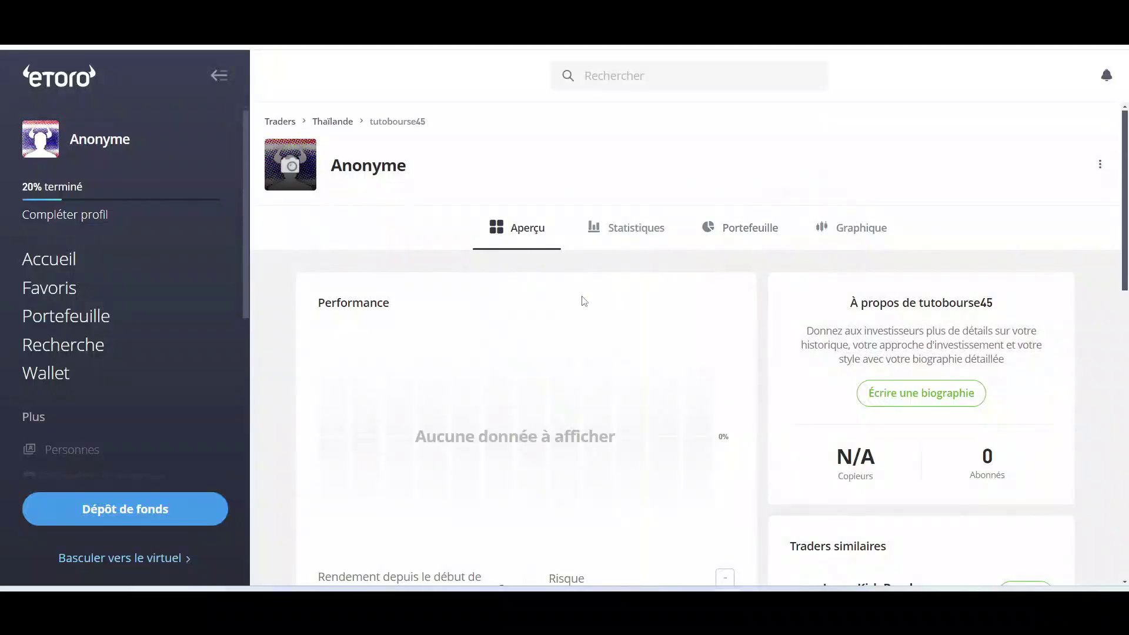
{"action": "scroll", "coordinate": [432, 414], "scroll_direction": "down", "scroll_amount": 10}
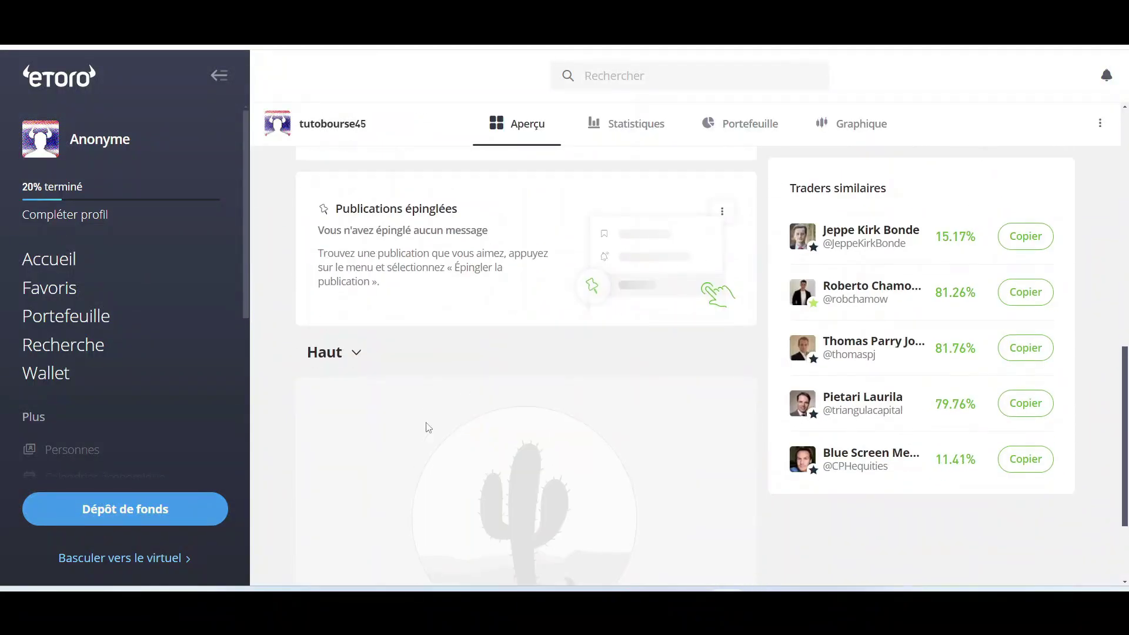
{"action": "scroll", "coordinate": [428, 429], "scroll_direction": "up", "scroll_amount": 10}
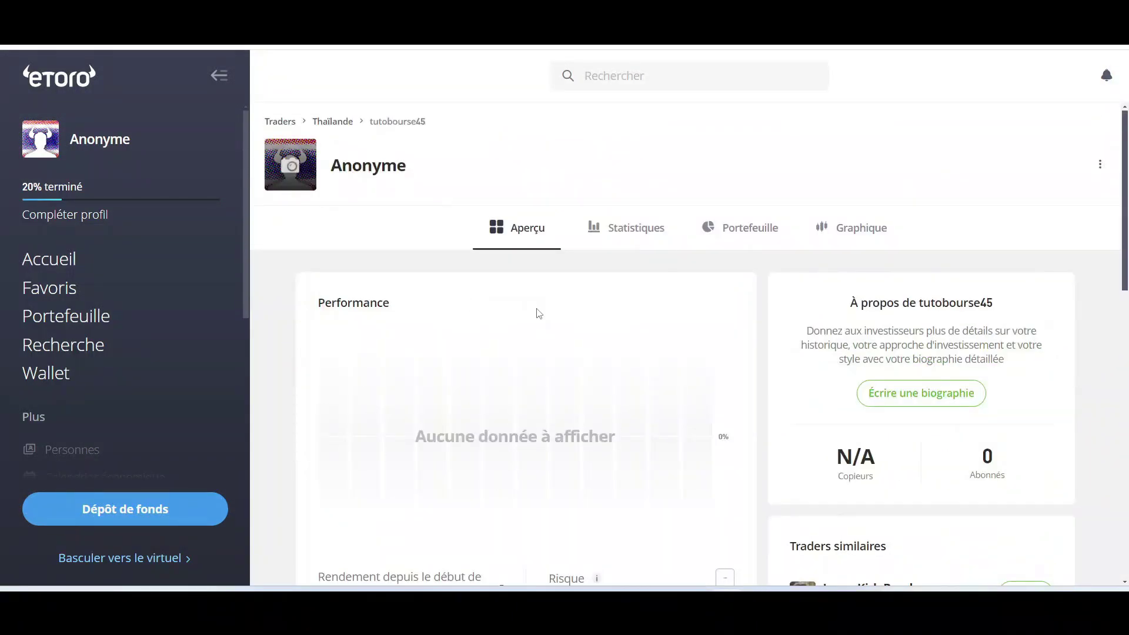
{"action": "left_click", "coordinate": [627, 232]}
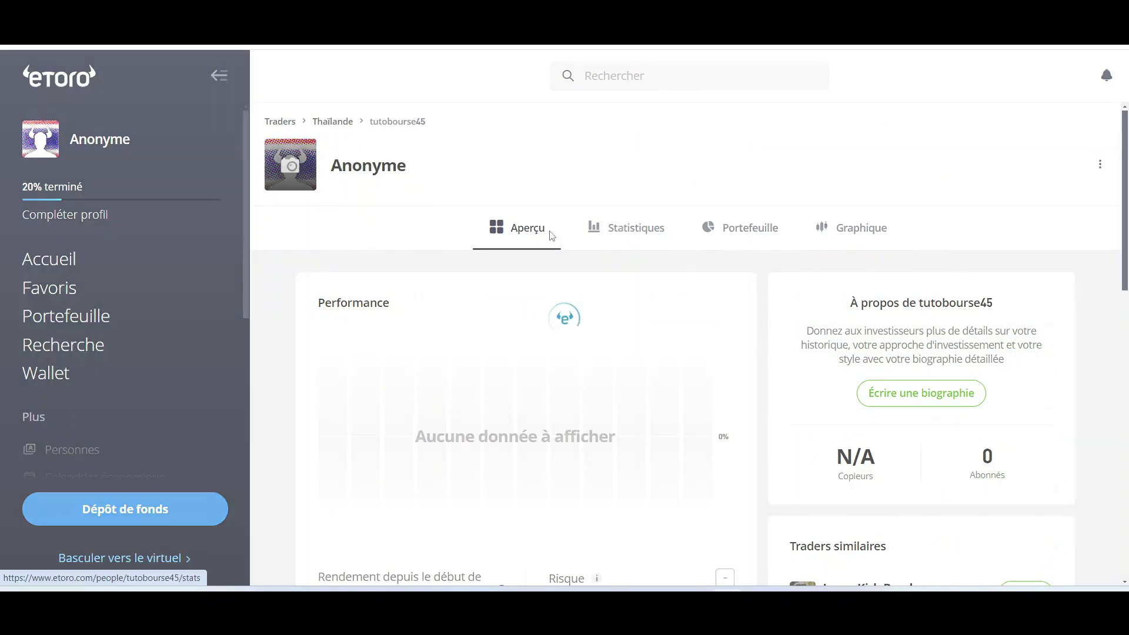
{"action": "scroll", "coordinate": [796, 372], "scroll_direction": "down", "scroll_amount": 1}
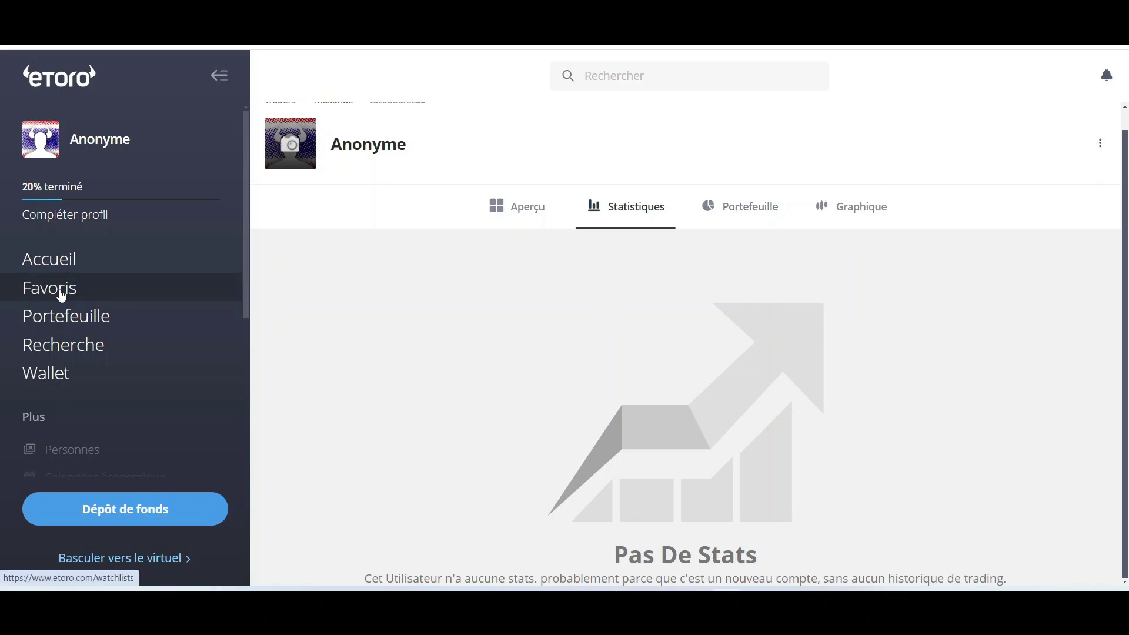
Step: View the favourites watchlist and the real portfolio page
{"action": "left_click", "coordinate": [60, 294]}
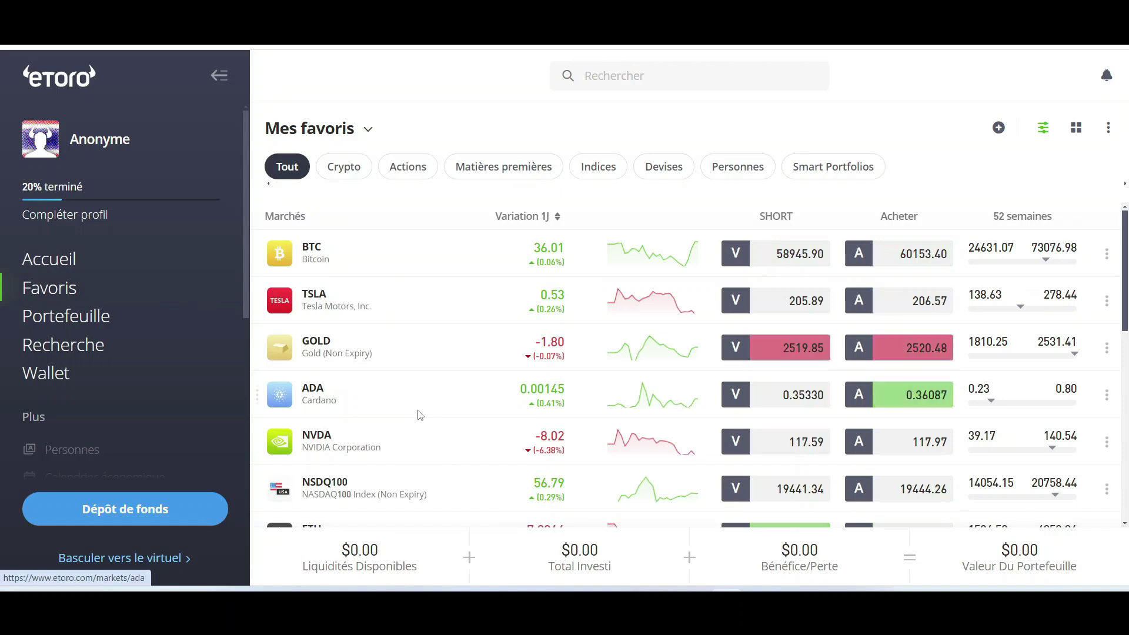
{"action": "left_click", "coordinate": [62, 327]}
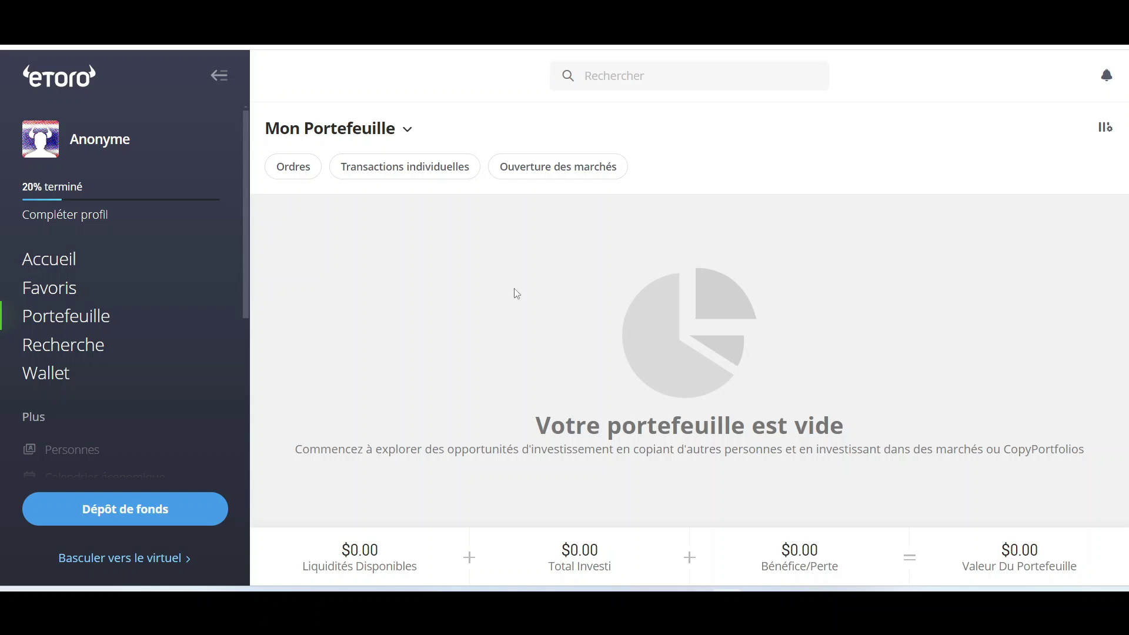
Step: View the market discovery overview and the CopyTrader people page, and look through the remaining navigation entries
{"action": "scroll", "coordinate": [32, 282], "scroll_direction": "down", "scroll_amount": 2}
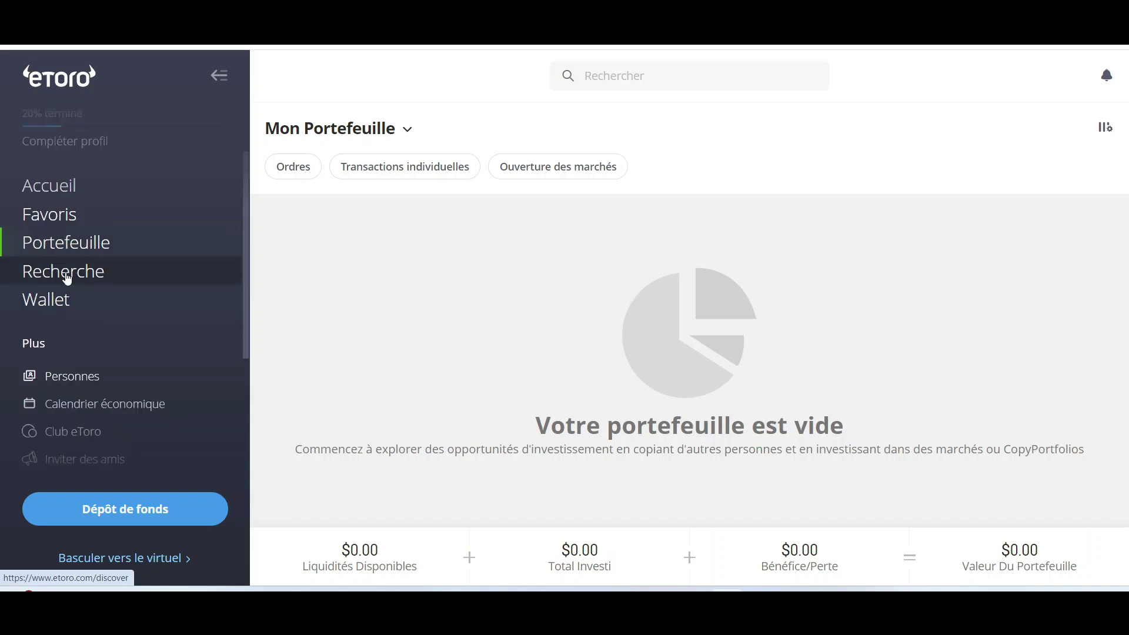
{"action": "left_click", "coordinate": [91, 272]}
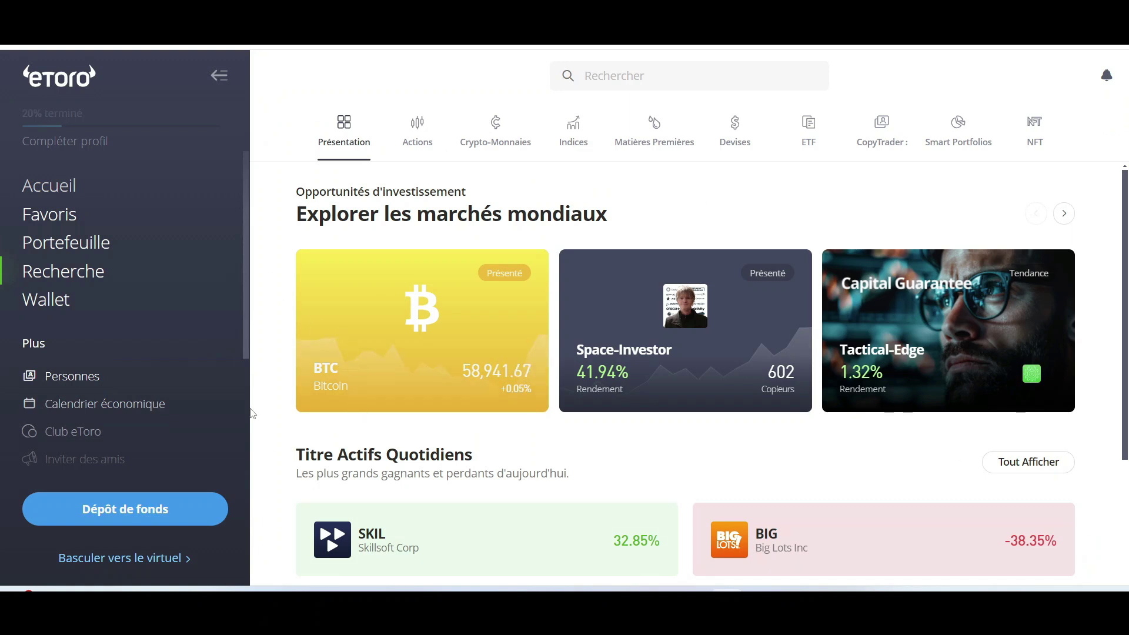
{"action": "scroll", "coordinate": [108, 332], "scroll_direction": "down", "scroll_amount": 2}
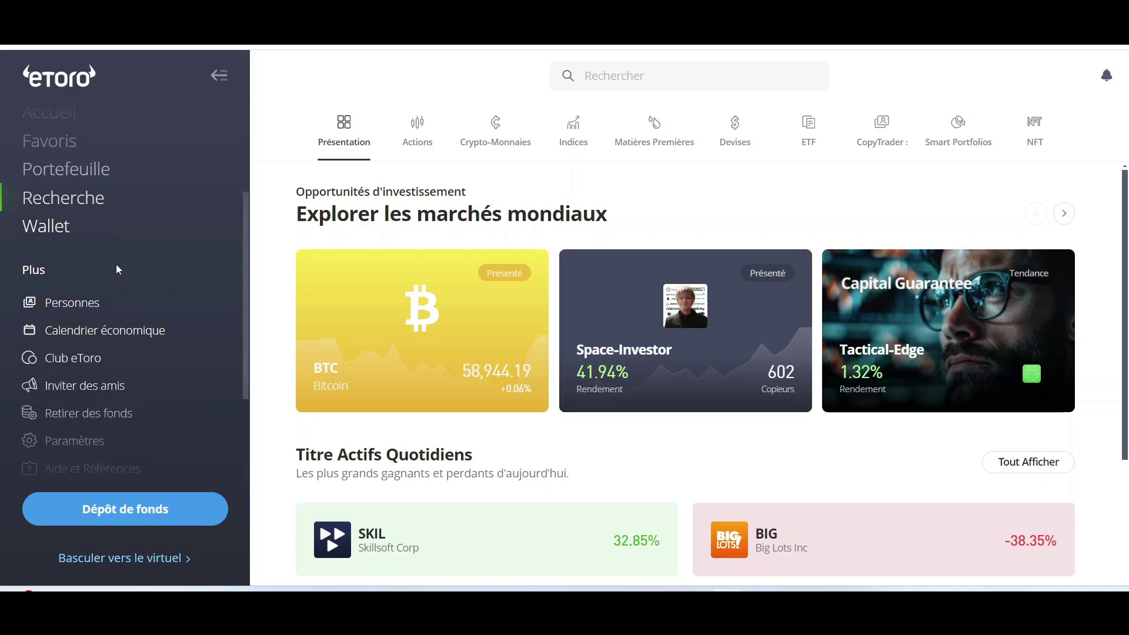
{"action": "left_click", "coordinate": [51, 311]}
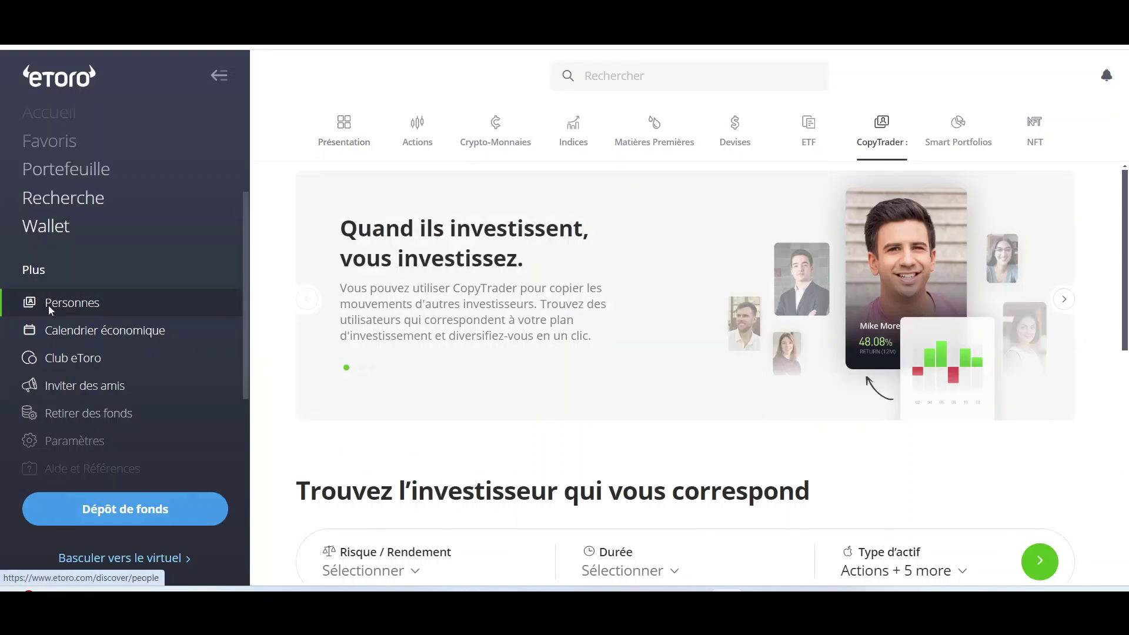
{"action": "scroll", "coordinate": [121, 305], "scroll_direction": "down", "scroll_amount": 3}
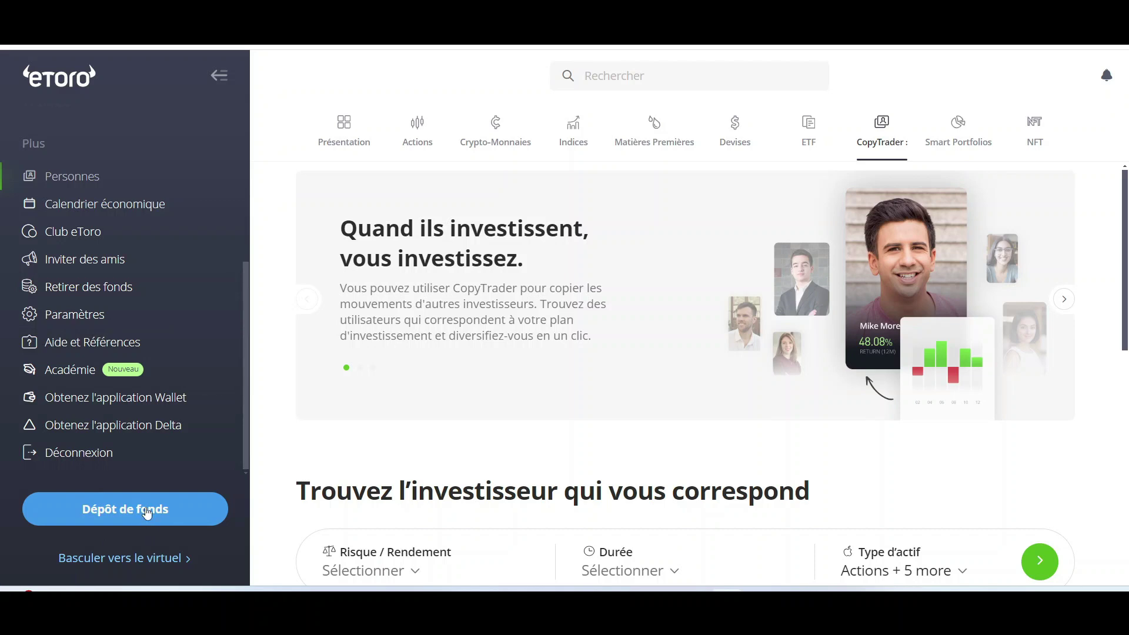
{"action": "scroll", "coordinate": [189, 467], "scroll_direction": "up", "scroll_amount": 5}
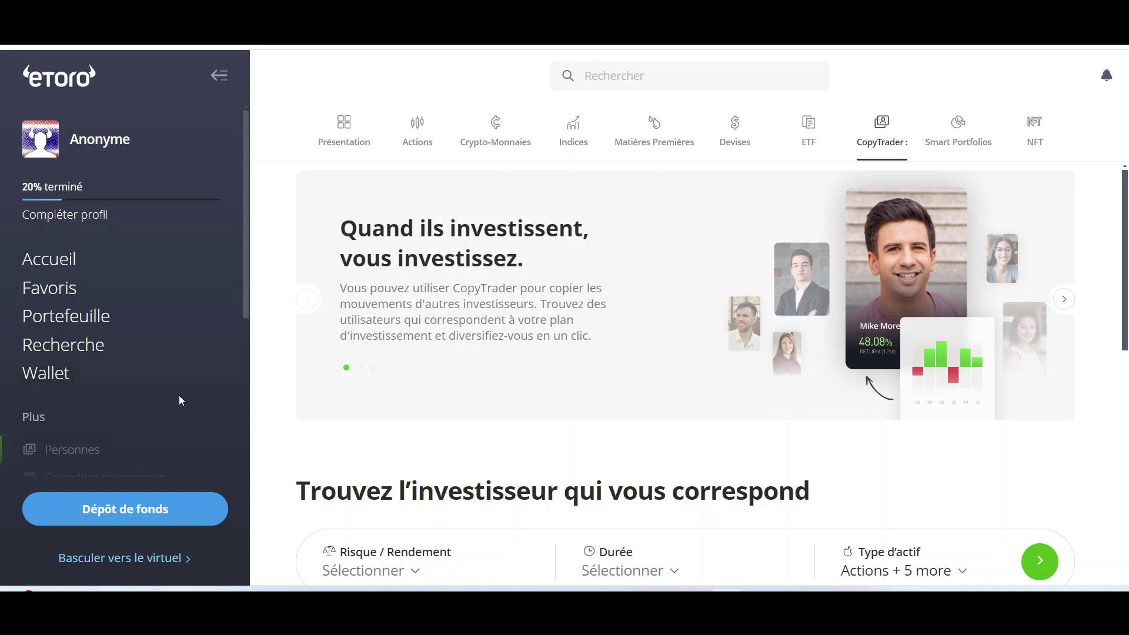
Step: Return to the portfolio page and switch the account to the virtual portfolio
{"action": "left_click", "coordinate": [93, 317]}
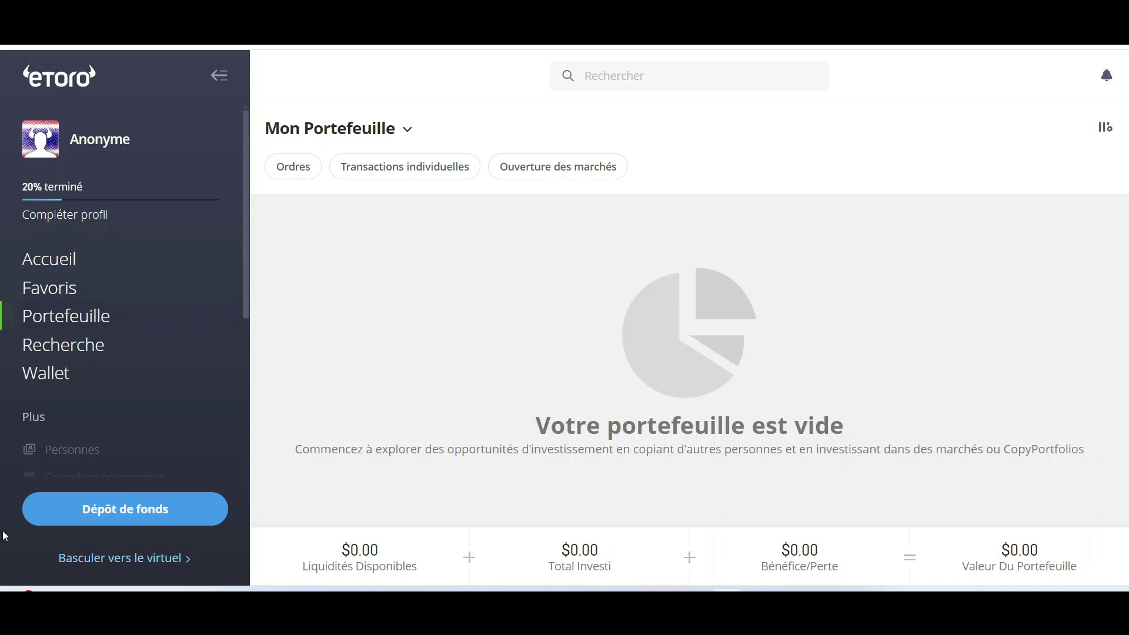
{"action": "left_click", "coordinate": [125, 565]}
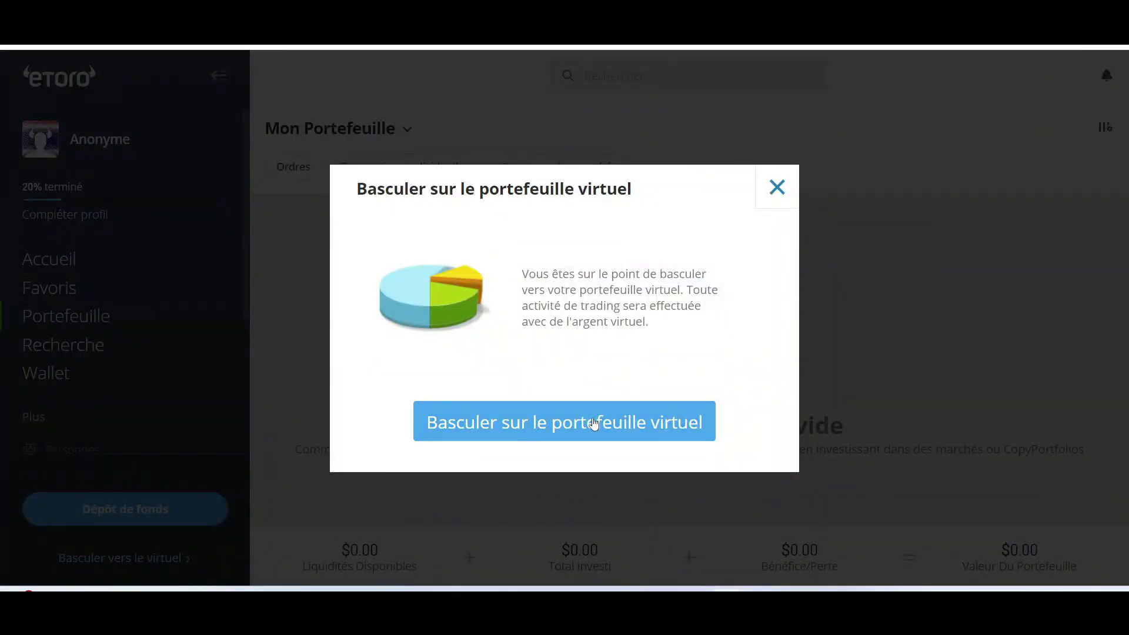
{"action": "left_click", "coordinate": [593, 423]}
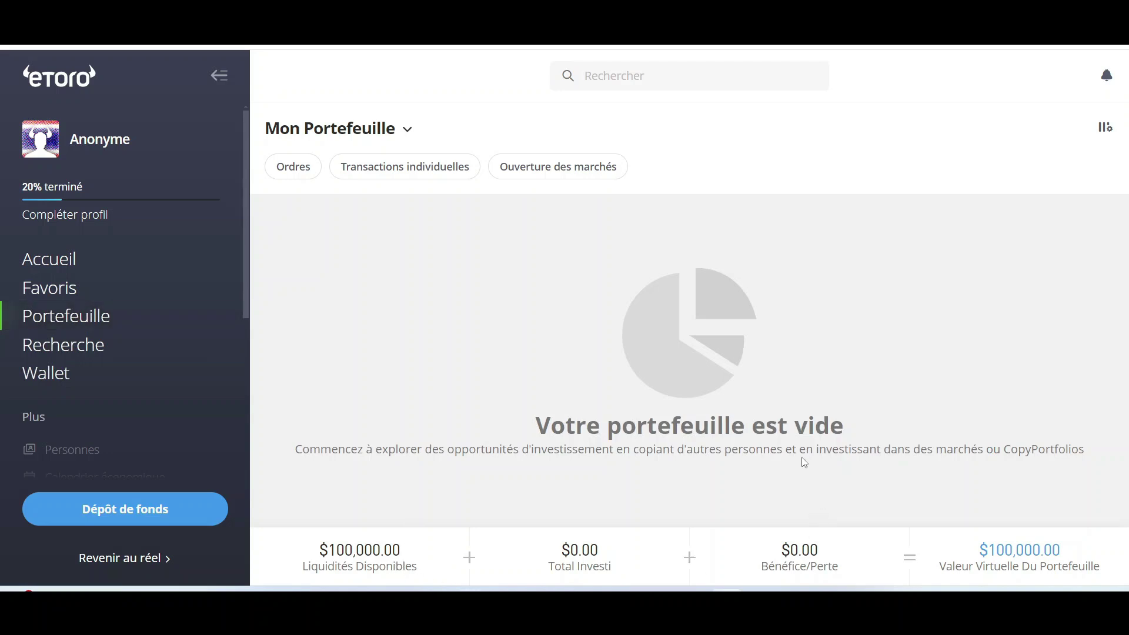
Step: Open the market discovery page in the virtual account and look over its investment opportunities
{"action": "scroll", "coordinate": [179, 297], "scroll_direction": "down", "scroll_amount": 2}
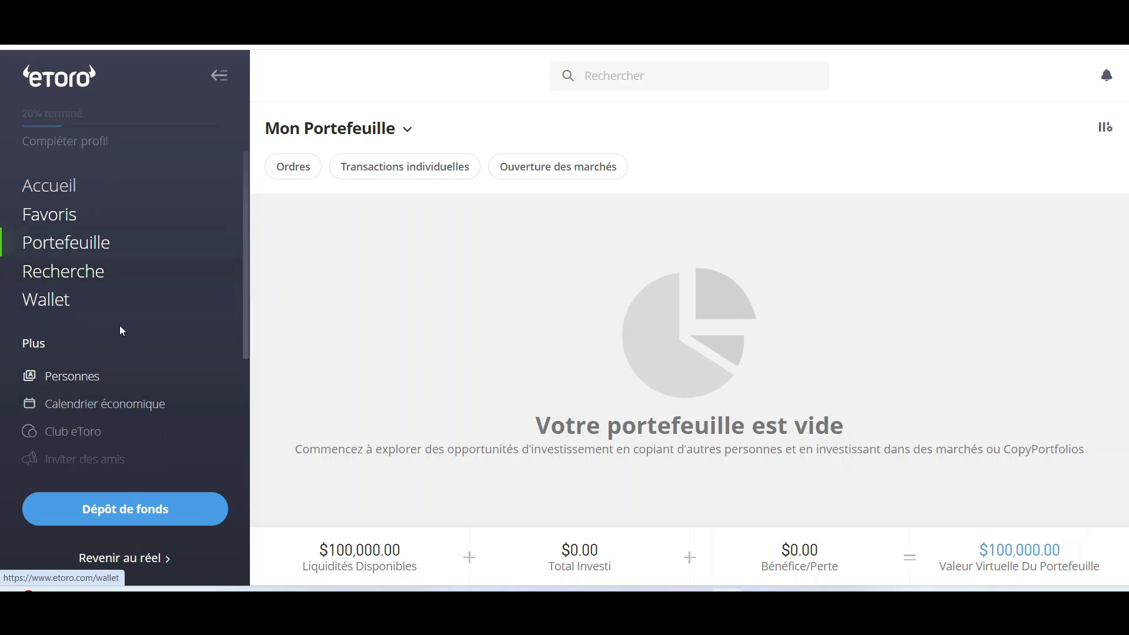
{"action": "left_click", "coordinate": [67, 277]}
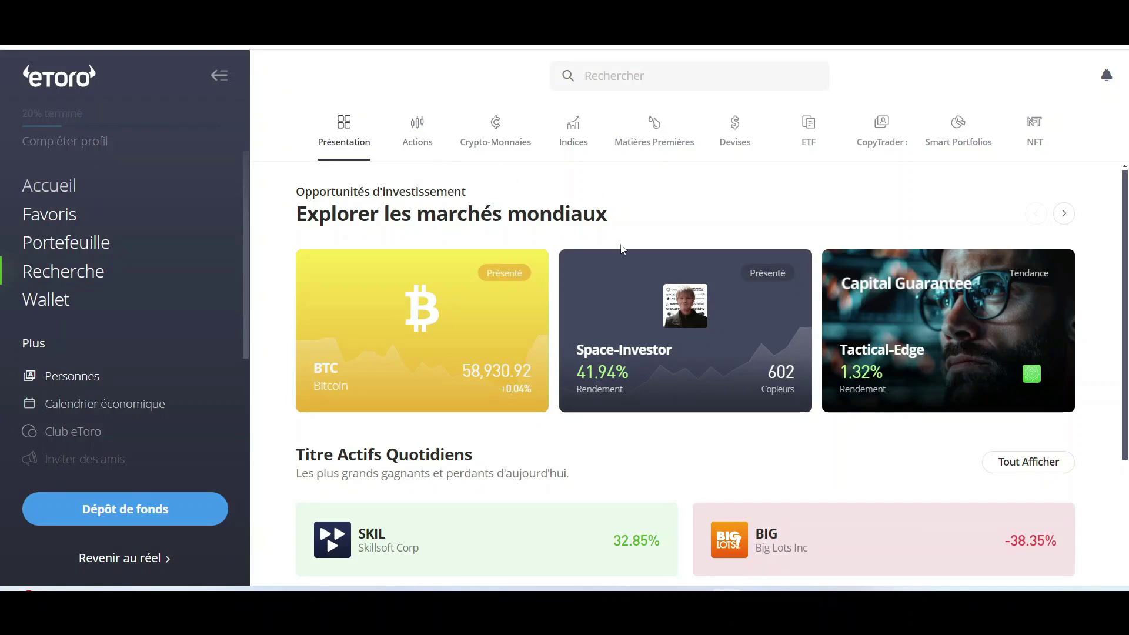
{"action": "scroll", "coordinate": [373, 372], "scroll_direction": "down", "scroll_amount": 5}
{"action": "scroll", "coordinate": [461, 434], "scroll_direction": "up", "scroll_amount": 5}
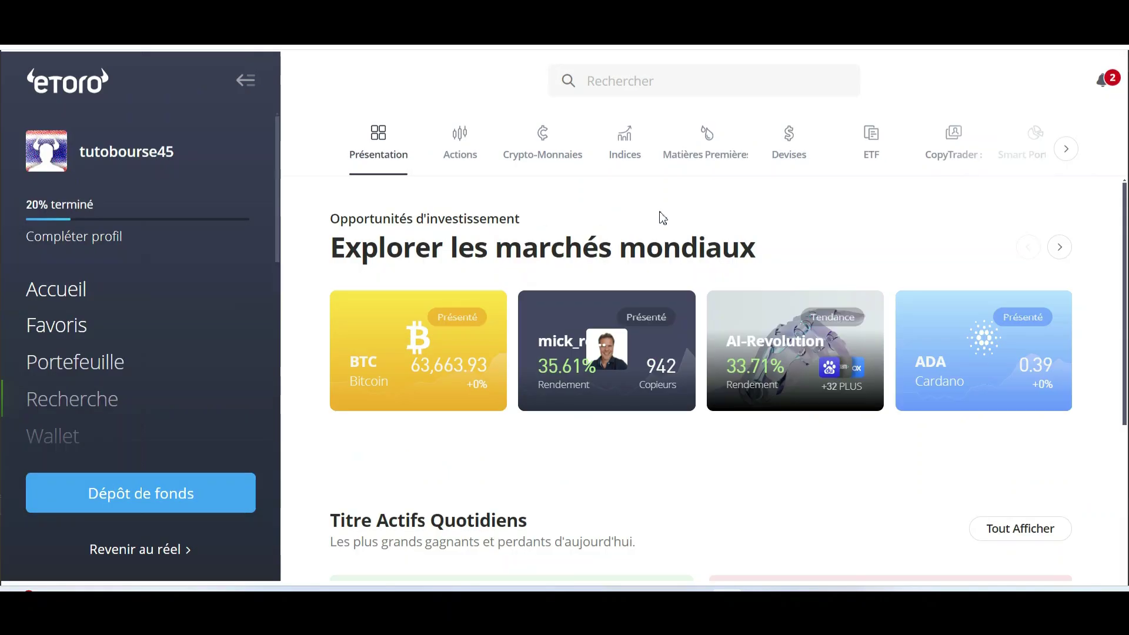
Step: Search for AMR, open the Alpha Metallurgical Resources stock page and look through its overview
{"action": "left_click", "coordinate": [700, 84]}
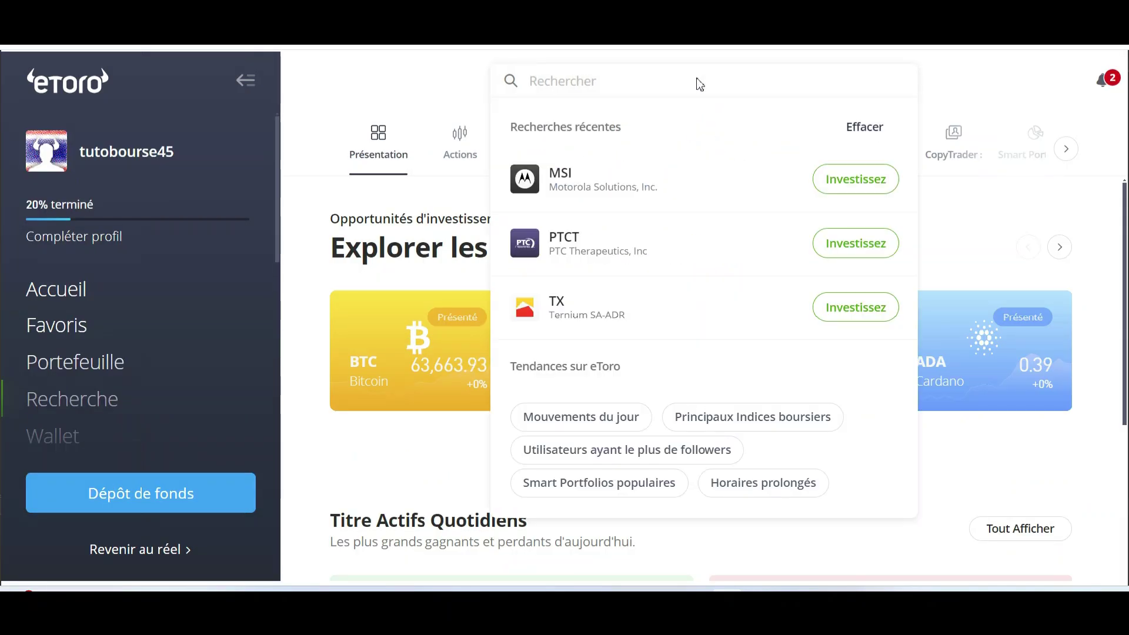
{"action": "type", "text": "AMR"}
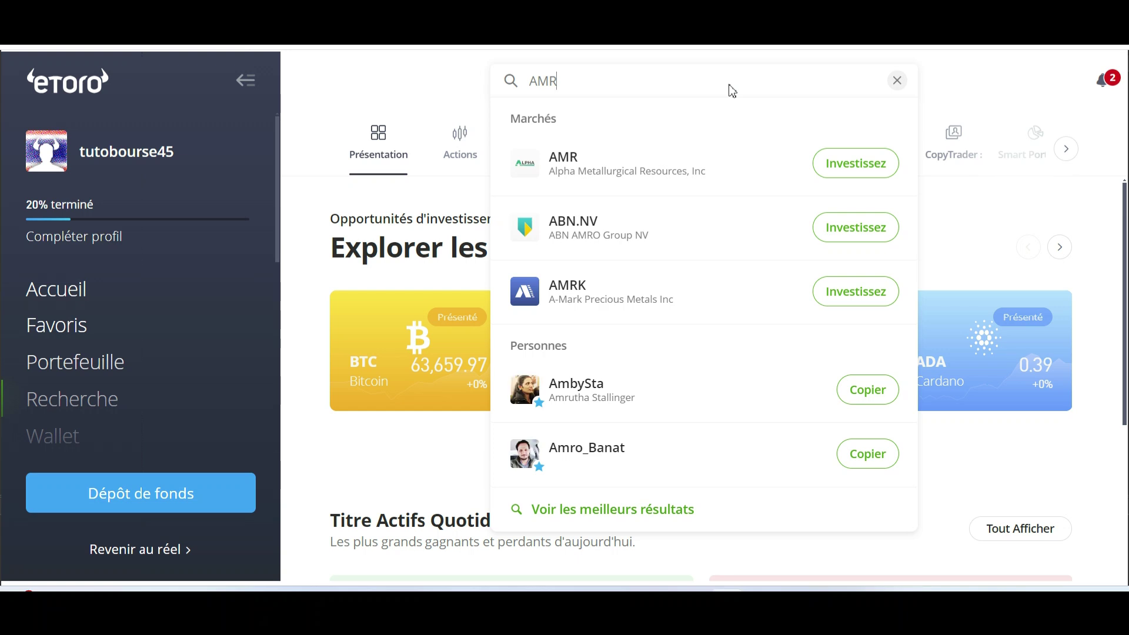
{"action": "left_click", "coordinate": [529, 173]}
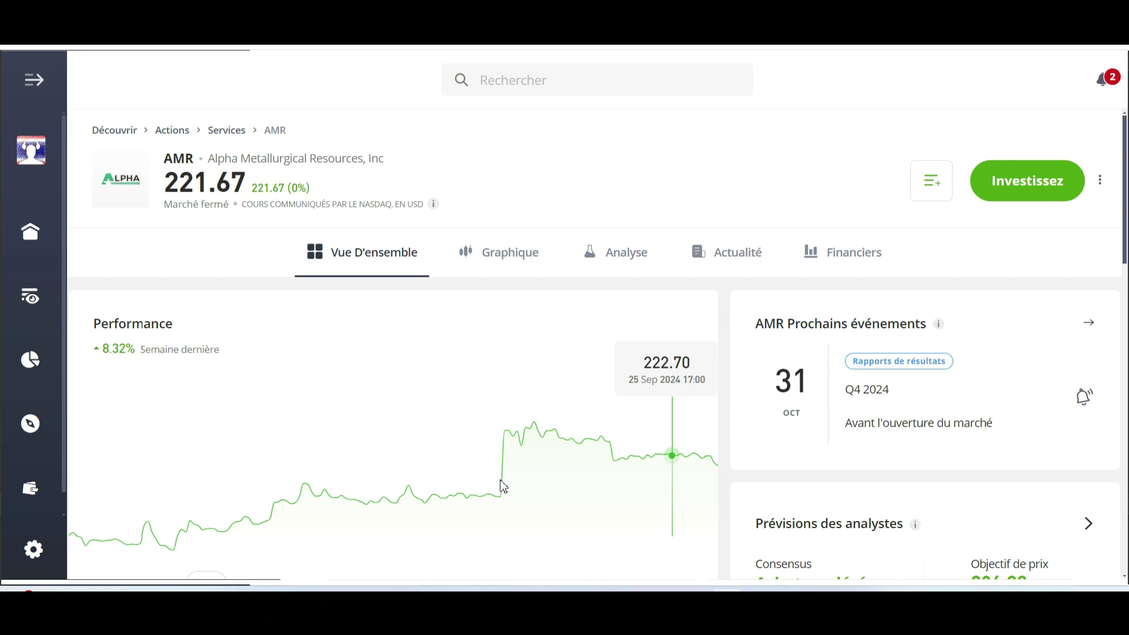
{"action": "scroll", "coordinate": [504, 487], "scroll_direction": "down", "scroll_amount": 6}
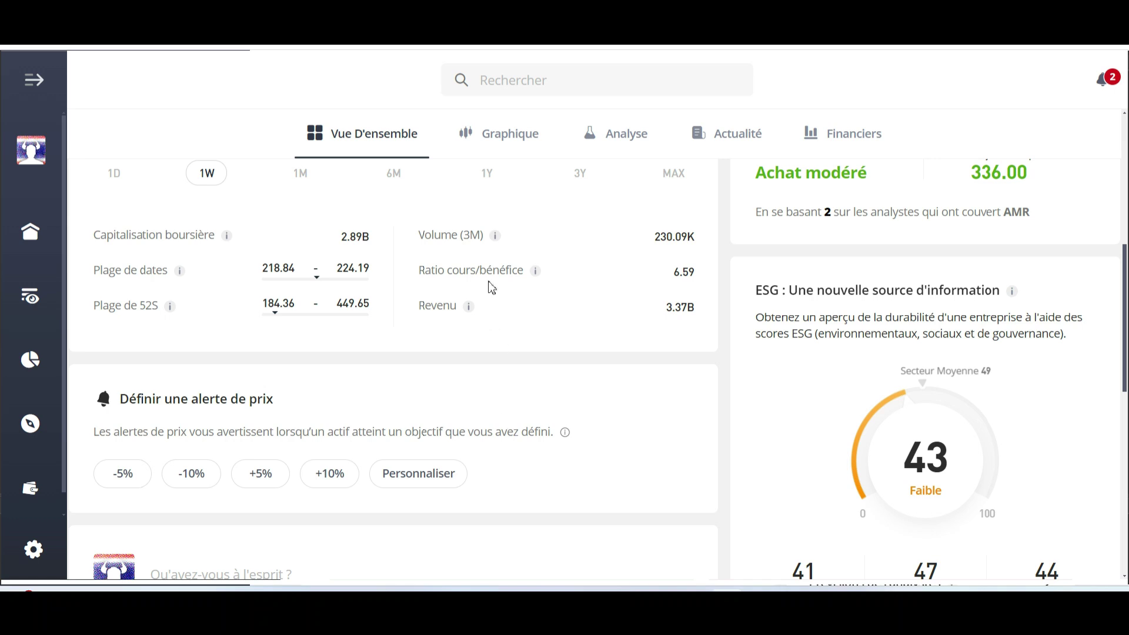
{"action": "scroll", "coordinate": [491, 288], "scroll_direction": "down", "scroll_amount": 5}
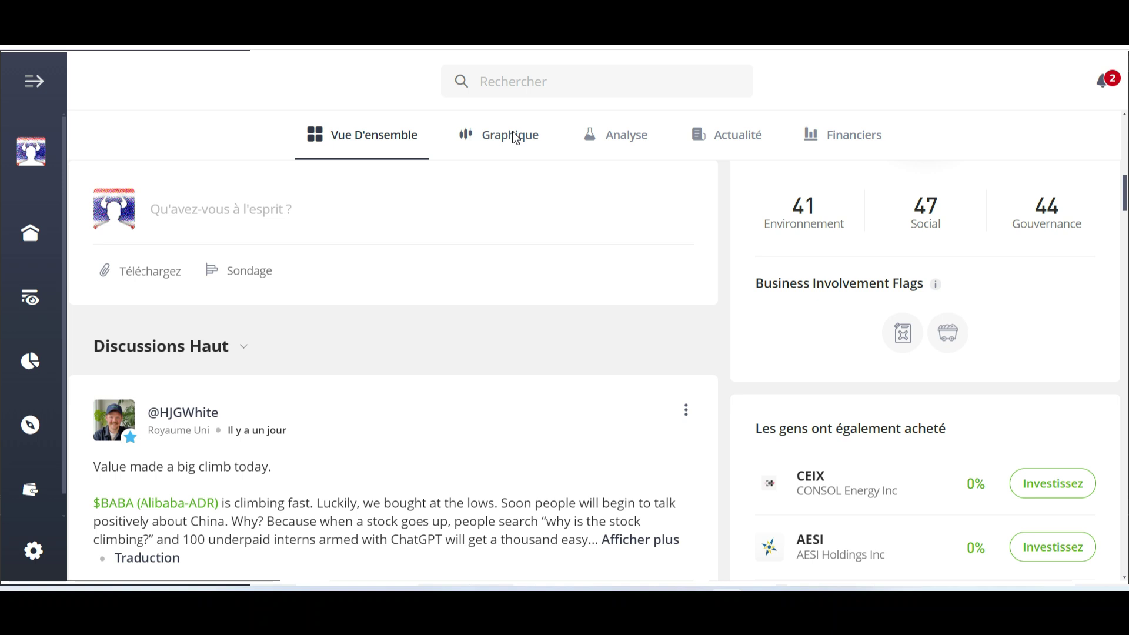
{"action": "scroll", "coordinate": [512, 136], "scroll_direction": "up", "scroll_amount": 15}
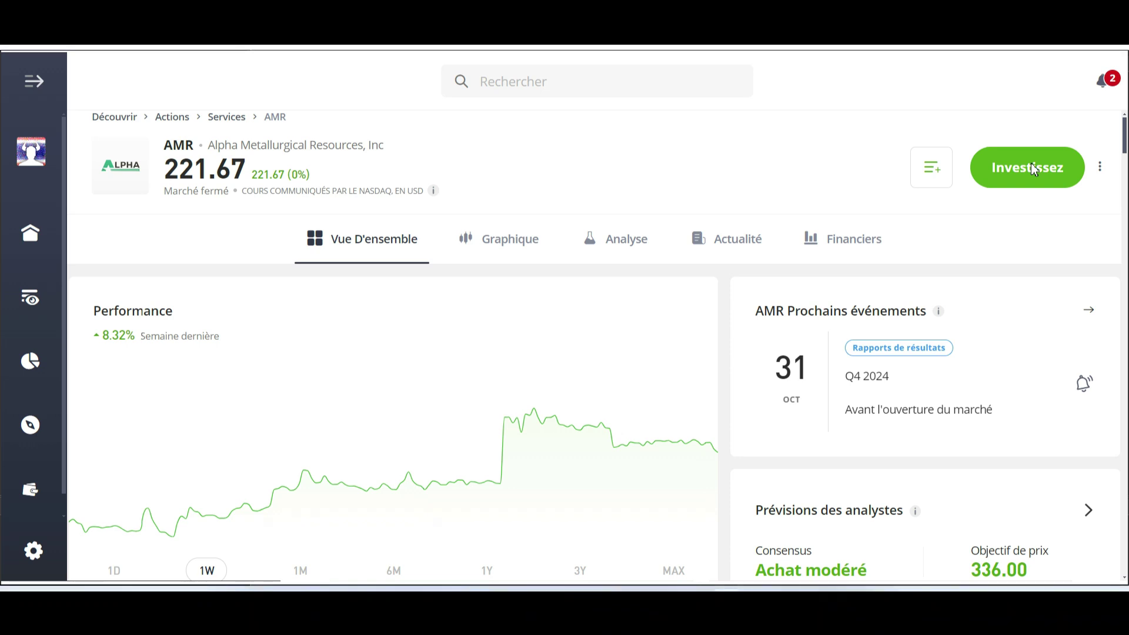
Step: Place a virtual market buy order for $10 of the AMR stock
{"action": "left_click", "coordinate": [1031, 164]}
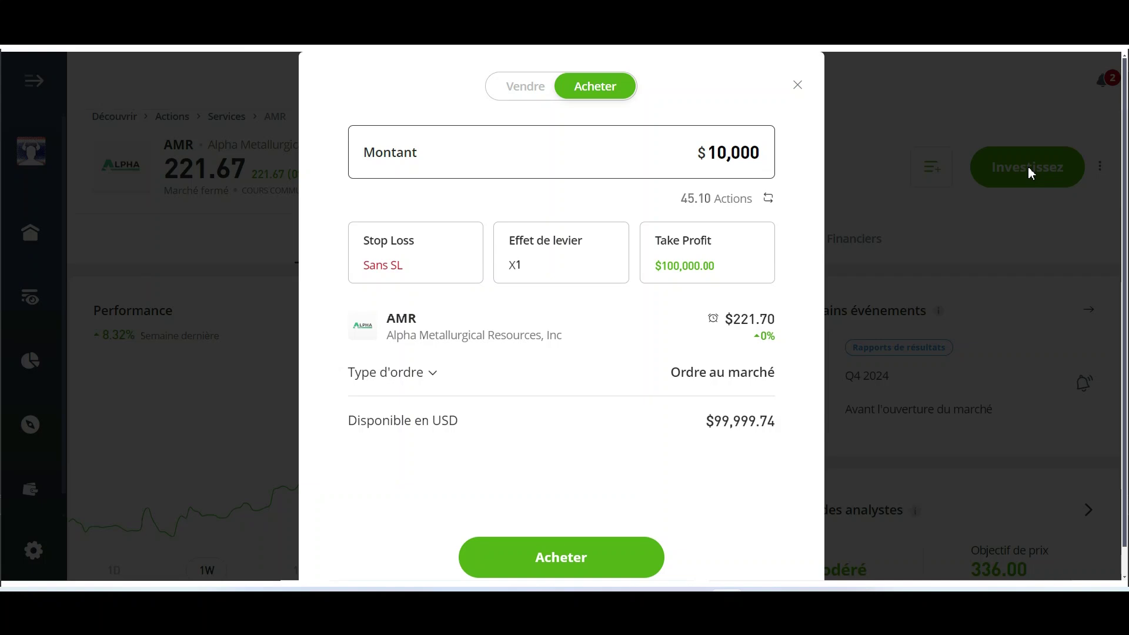
{"action": "double_click", "coordinate": [732, 151]}
{"action": "key", "text": "BackSpace"}
{"action": "type", "text": "10"}
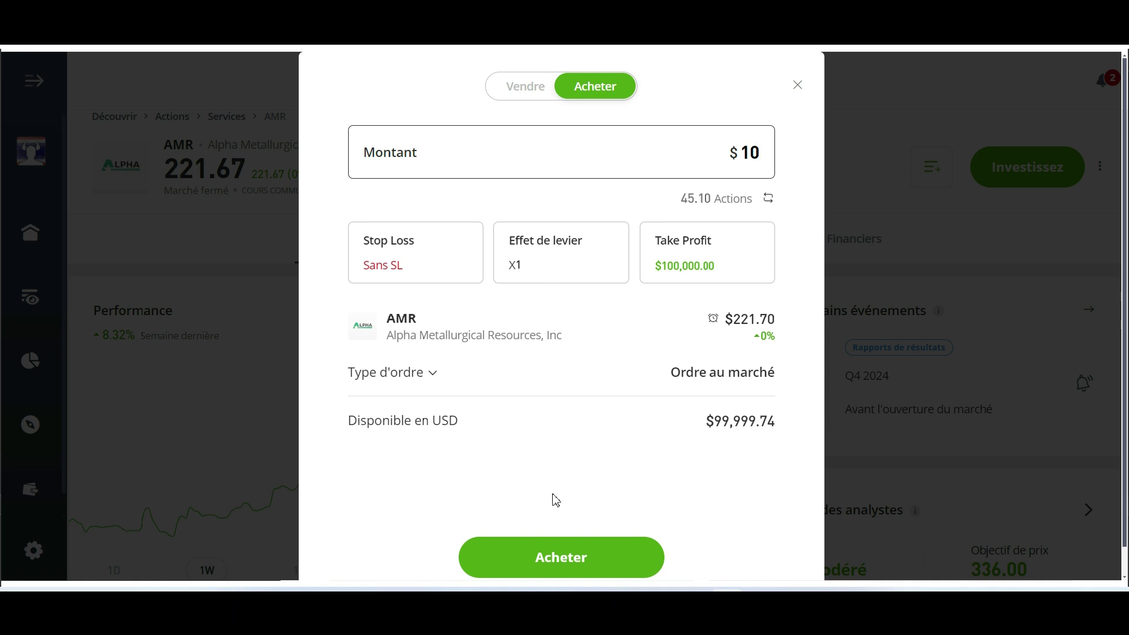
{"action": "left_click", "coordinate": [544, 559]}
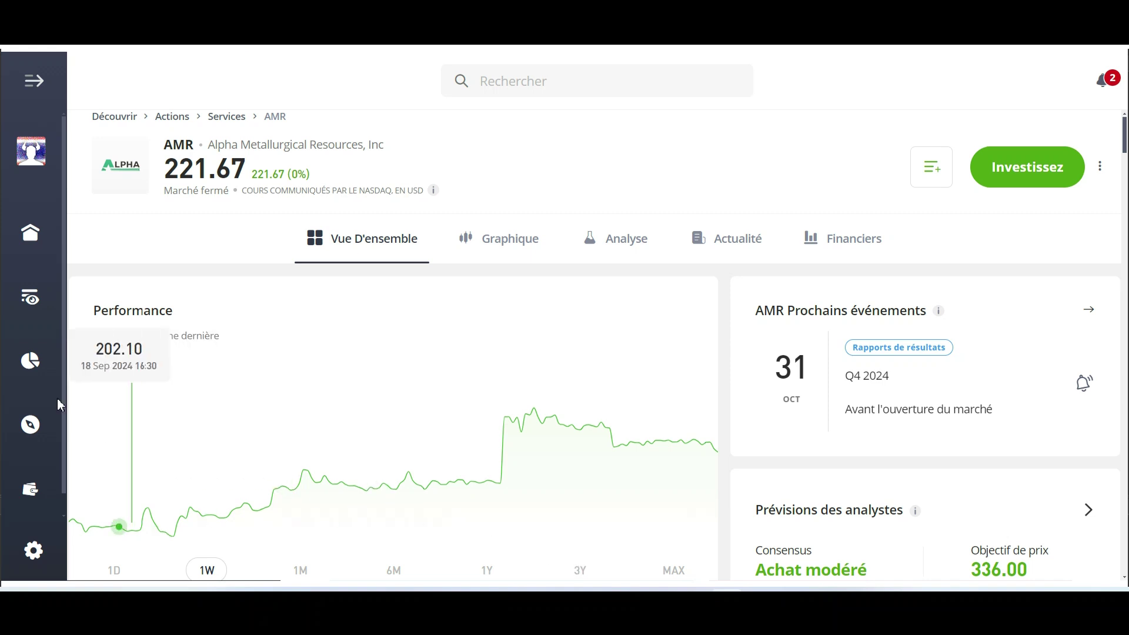
Step: Open the pending AMR purchase in the virtual portfolio and cancel its $10 buy order
{"action": "left_click", "coordinate": [32, 363]}
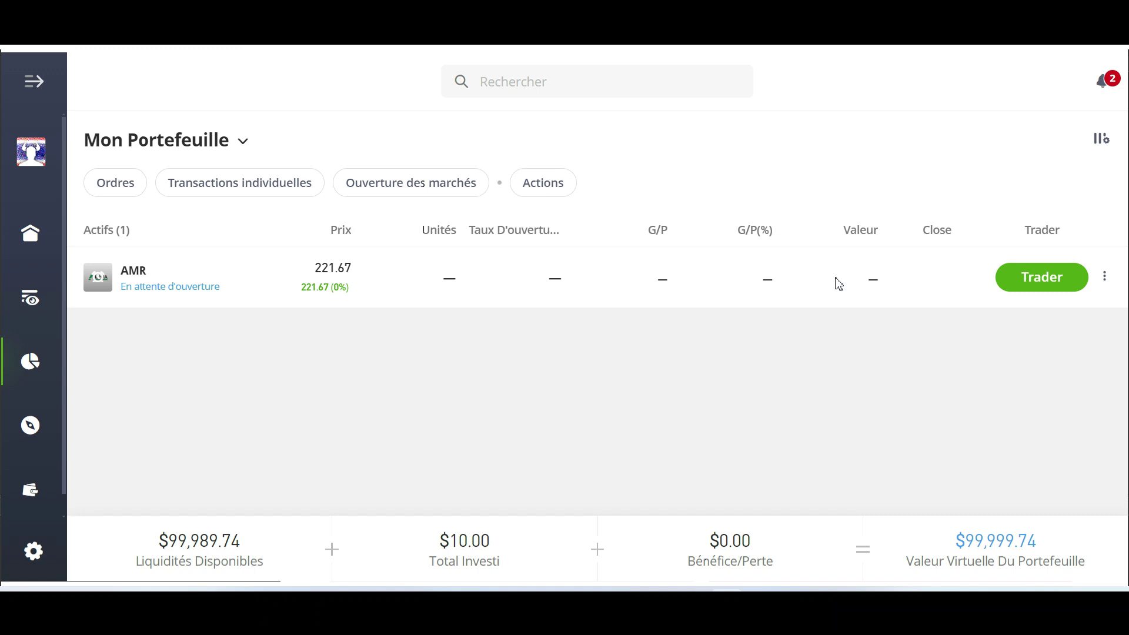
{"action": "left_click", "coordinate": [173, 278]}
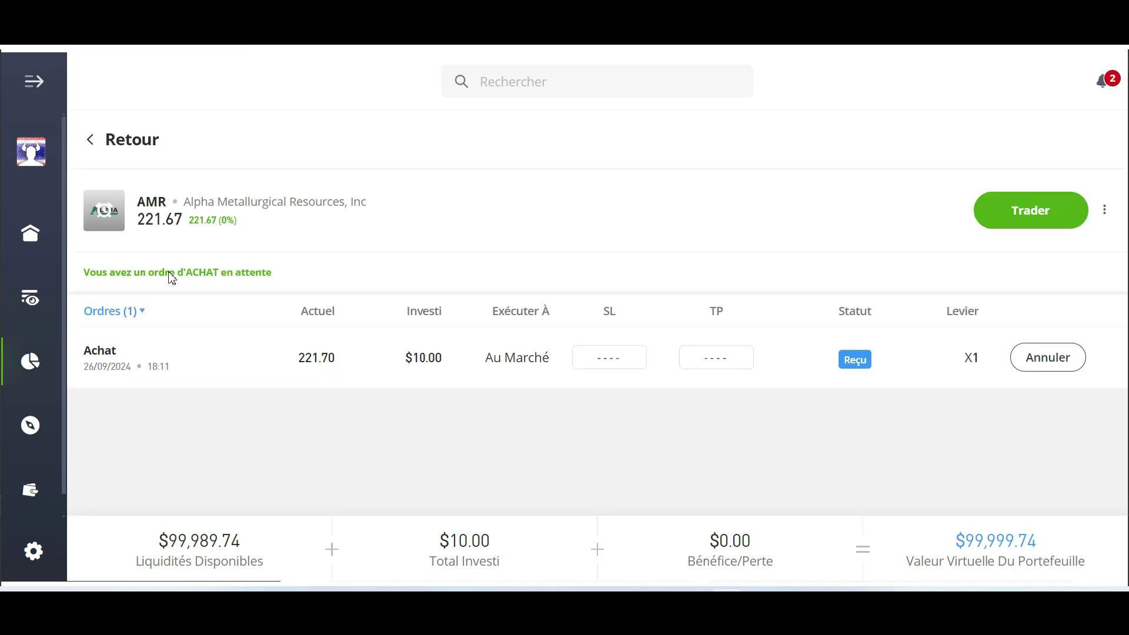
{"action": "left_click", "coordinate": [1038, 358]}
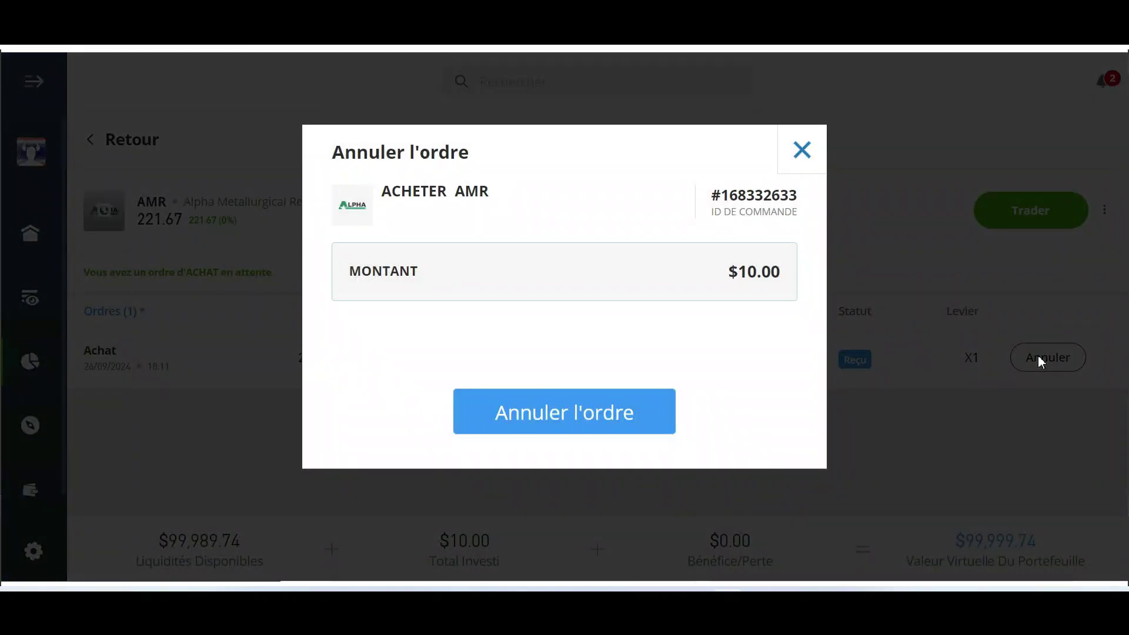
{"action": "left_click", "coordinate": [565, 415]}
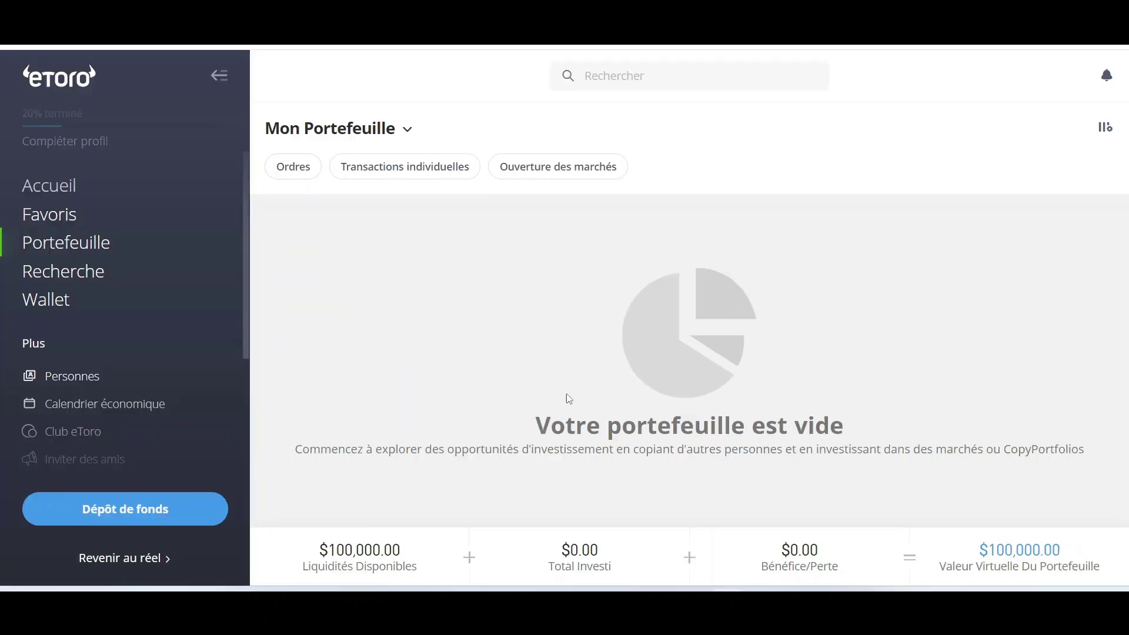
Step: Open the market discovery page and look through the additional navigation entries, including the withdrawal and settings options
{"action": "left_click", "coordinate": [169, 276]}
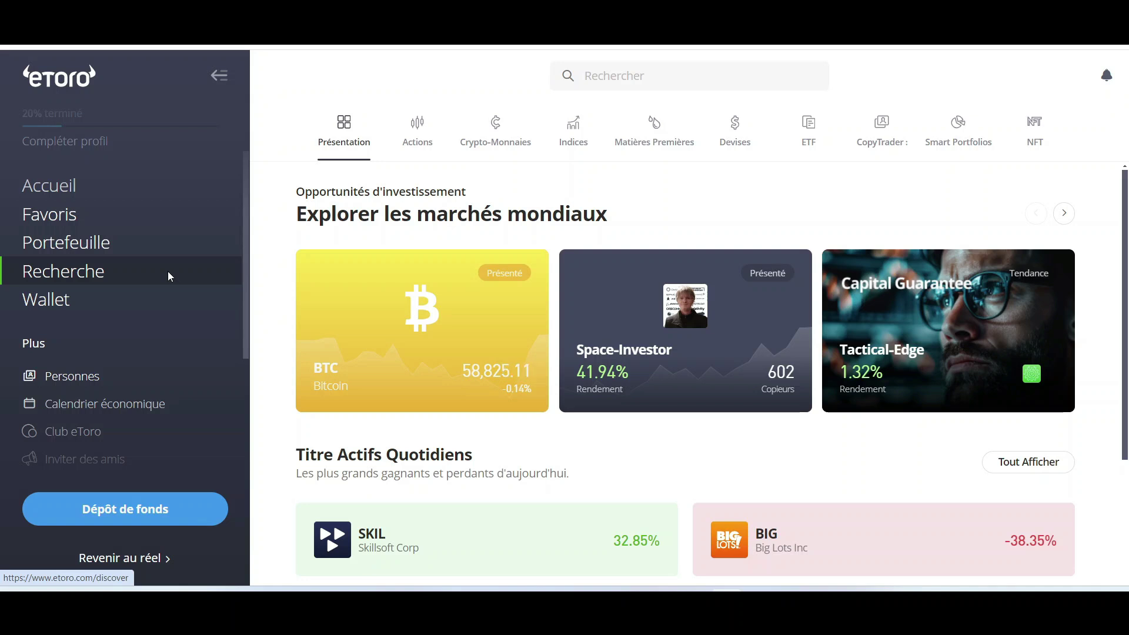
{"action": "scroll", "coordinate": [167, 271], "scroll_direction": "down", "scroll_amount": 2}
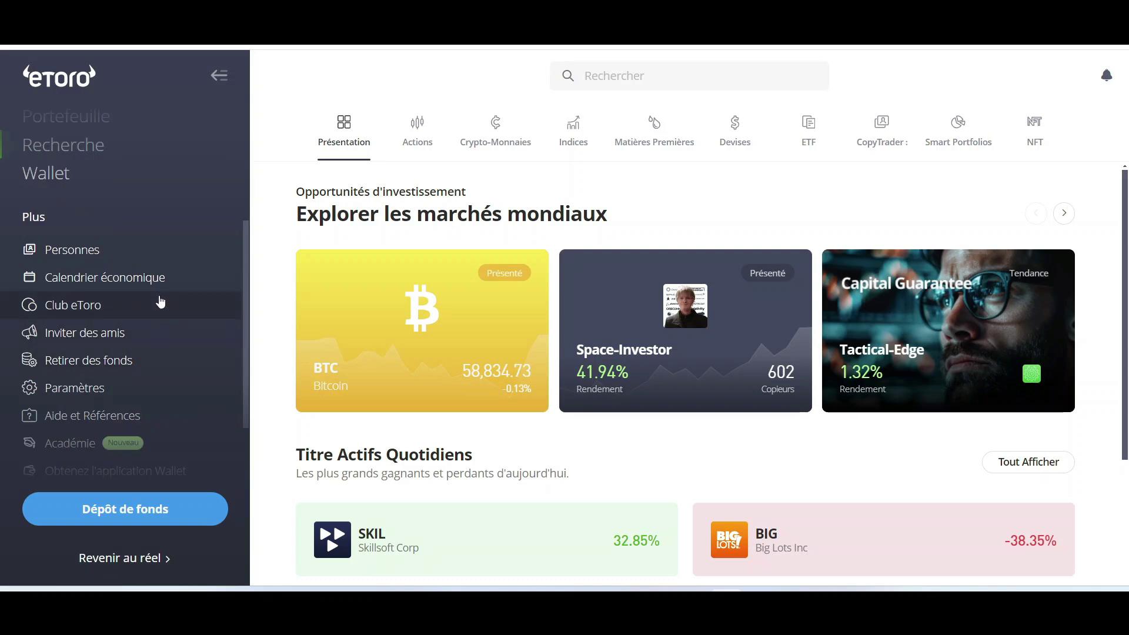
{"action": "scroll", "coordinate": [135, 329], "scroll_direction": "up", "scroll_amount": 2}
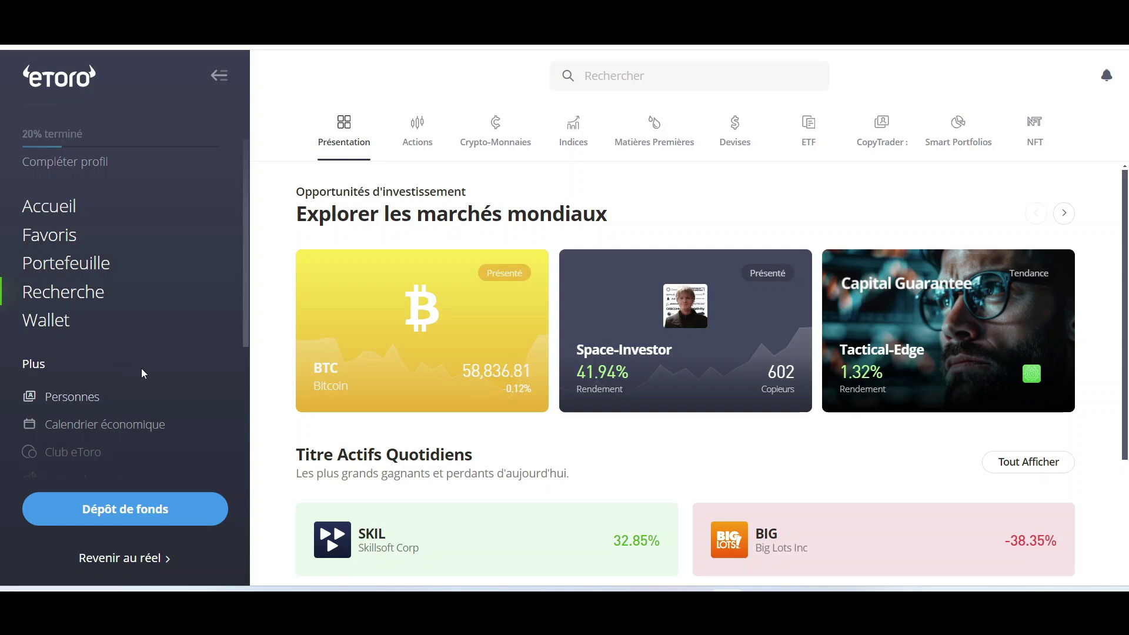
{"action": "scroll", "coordinate": [141, 370], "scroll_direction": "down", "scroll_amount": 2}
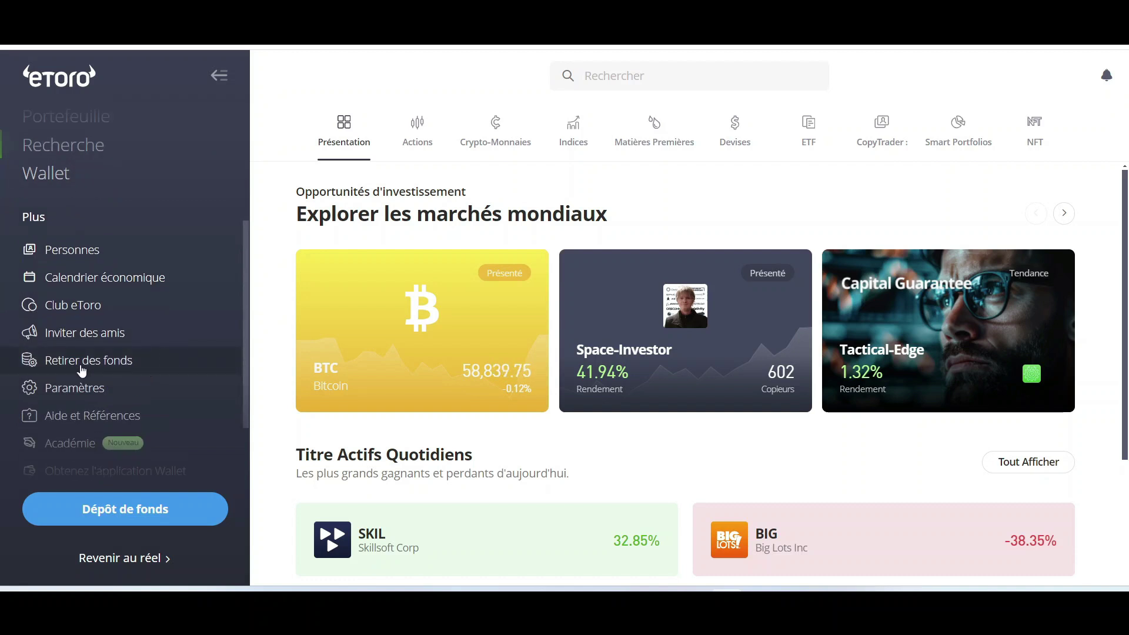